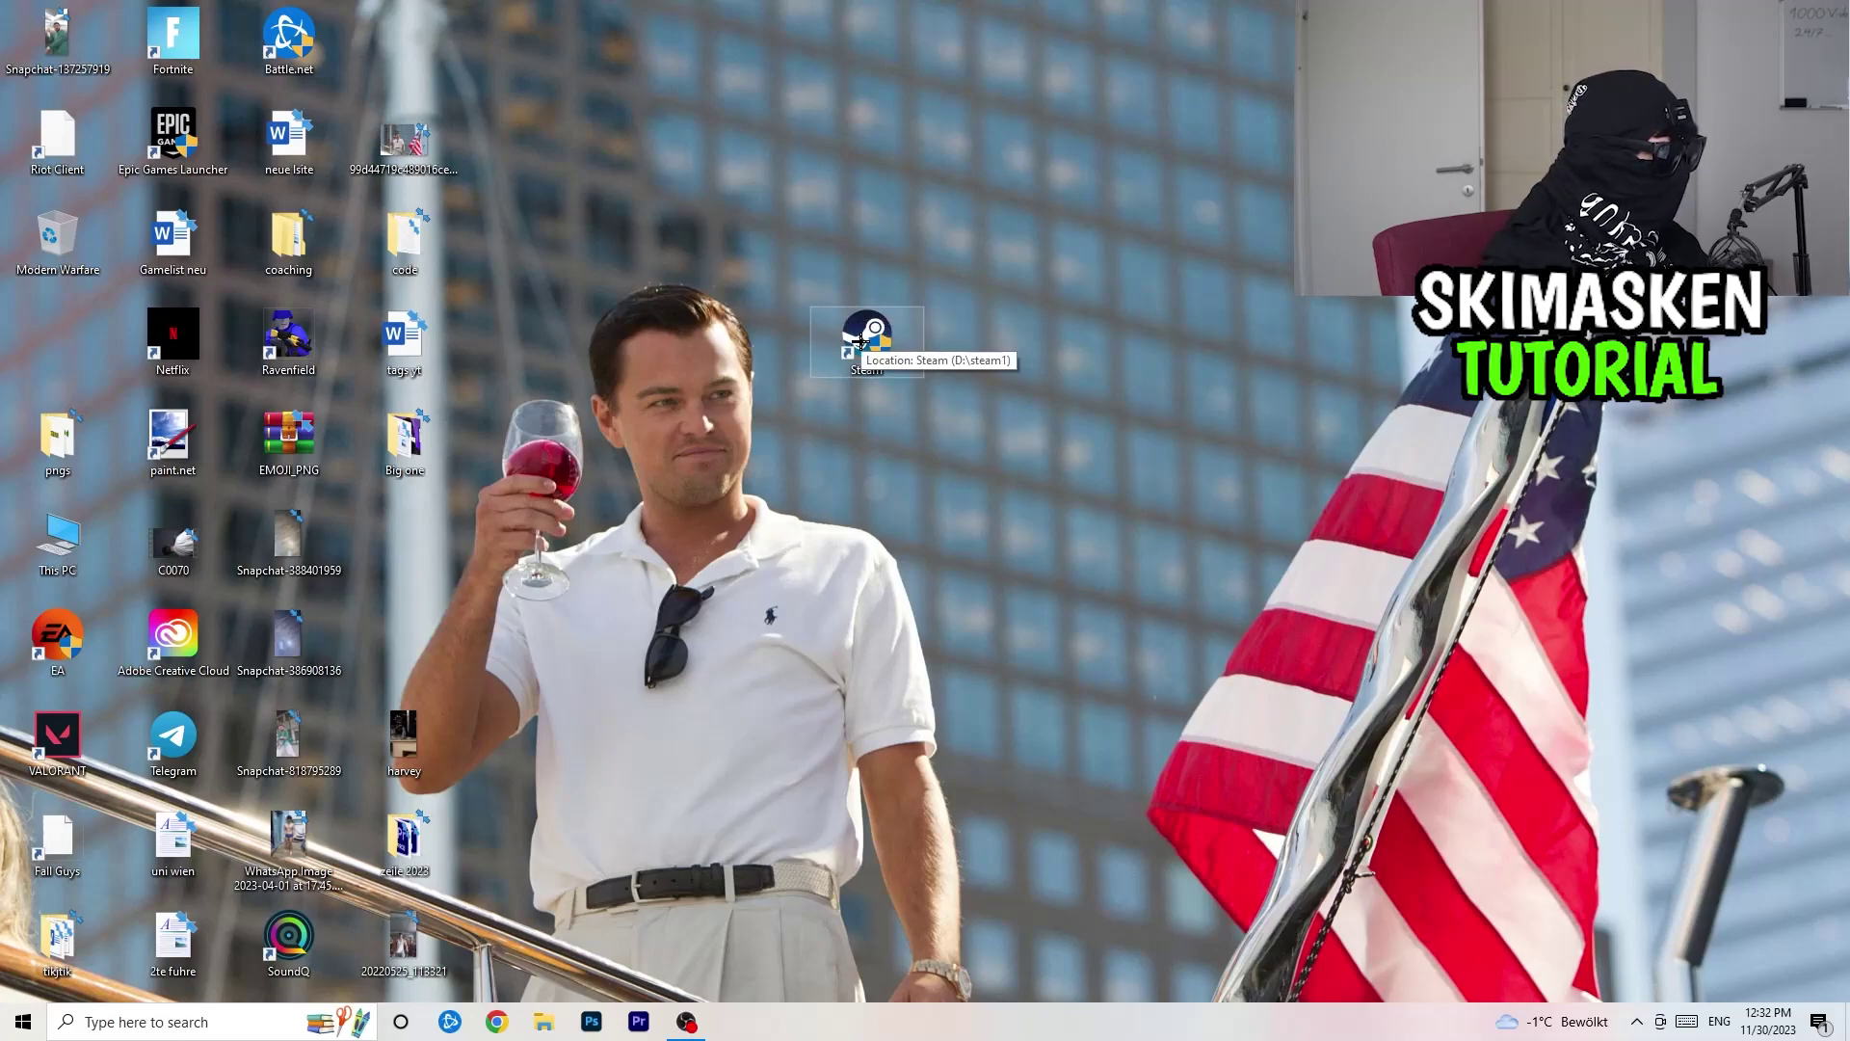
Review the Steam shortcut's compatibility settings, including the available Windows compatibility modes, and accept them without changes
{"action": "right_click", "coordinate": [846, 337]}
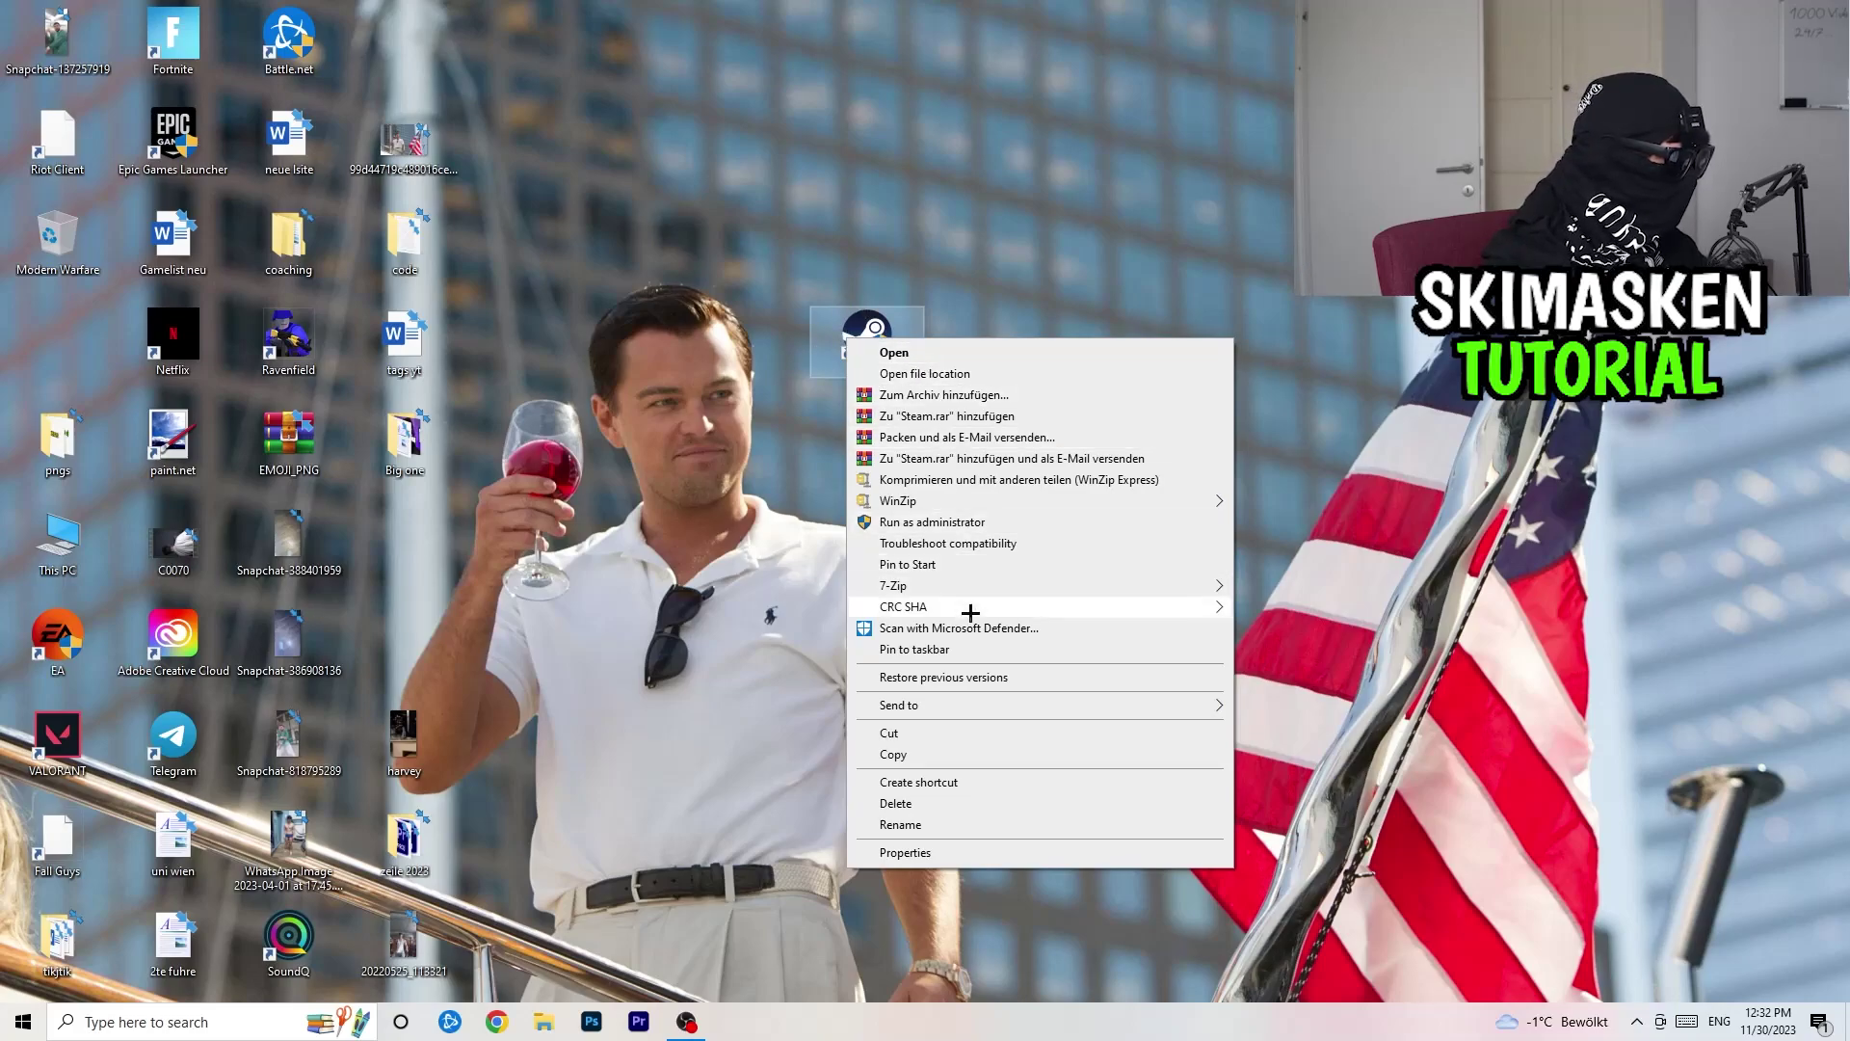
{"action": "left_click", "coordinate": [950, 856]}
{"action": "left_click_drag", "start_coordinate": [1003, 360], "coordinate": [764, 240]}
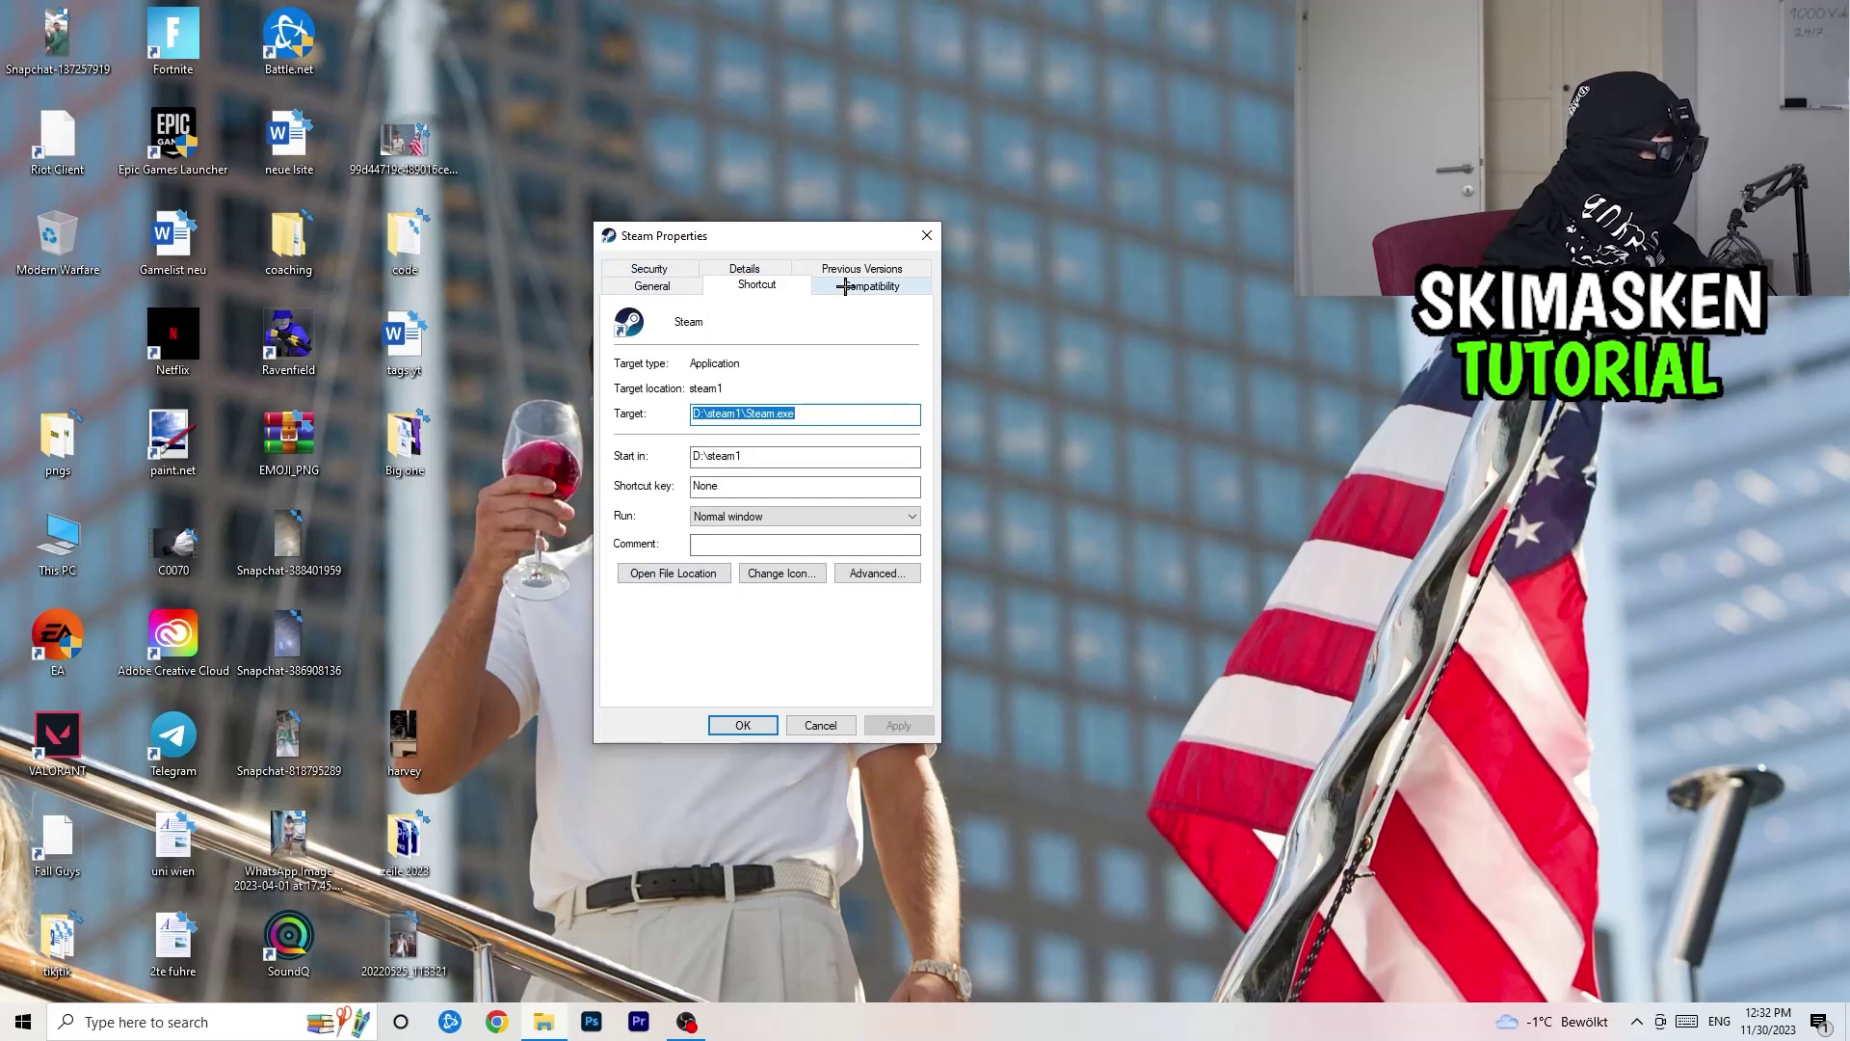
{"action": "left_click", "coordinate": [873, 286]}
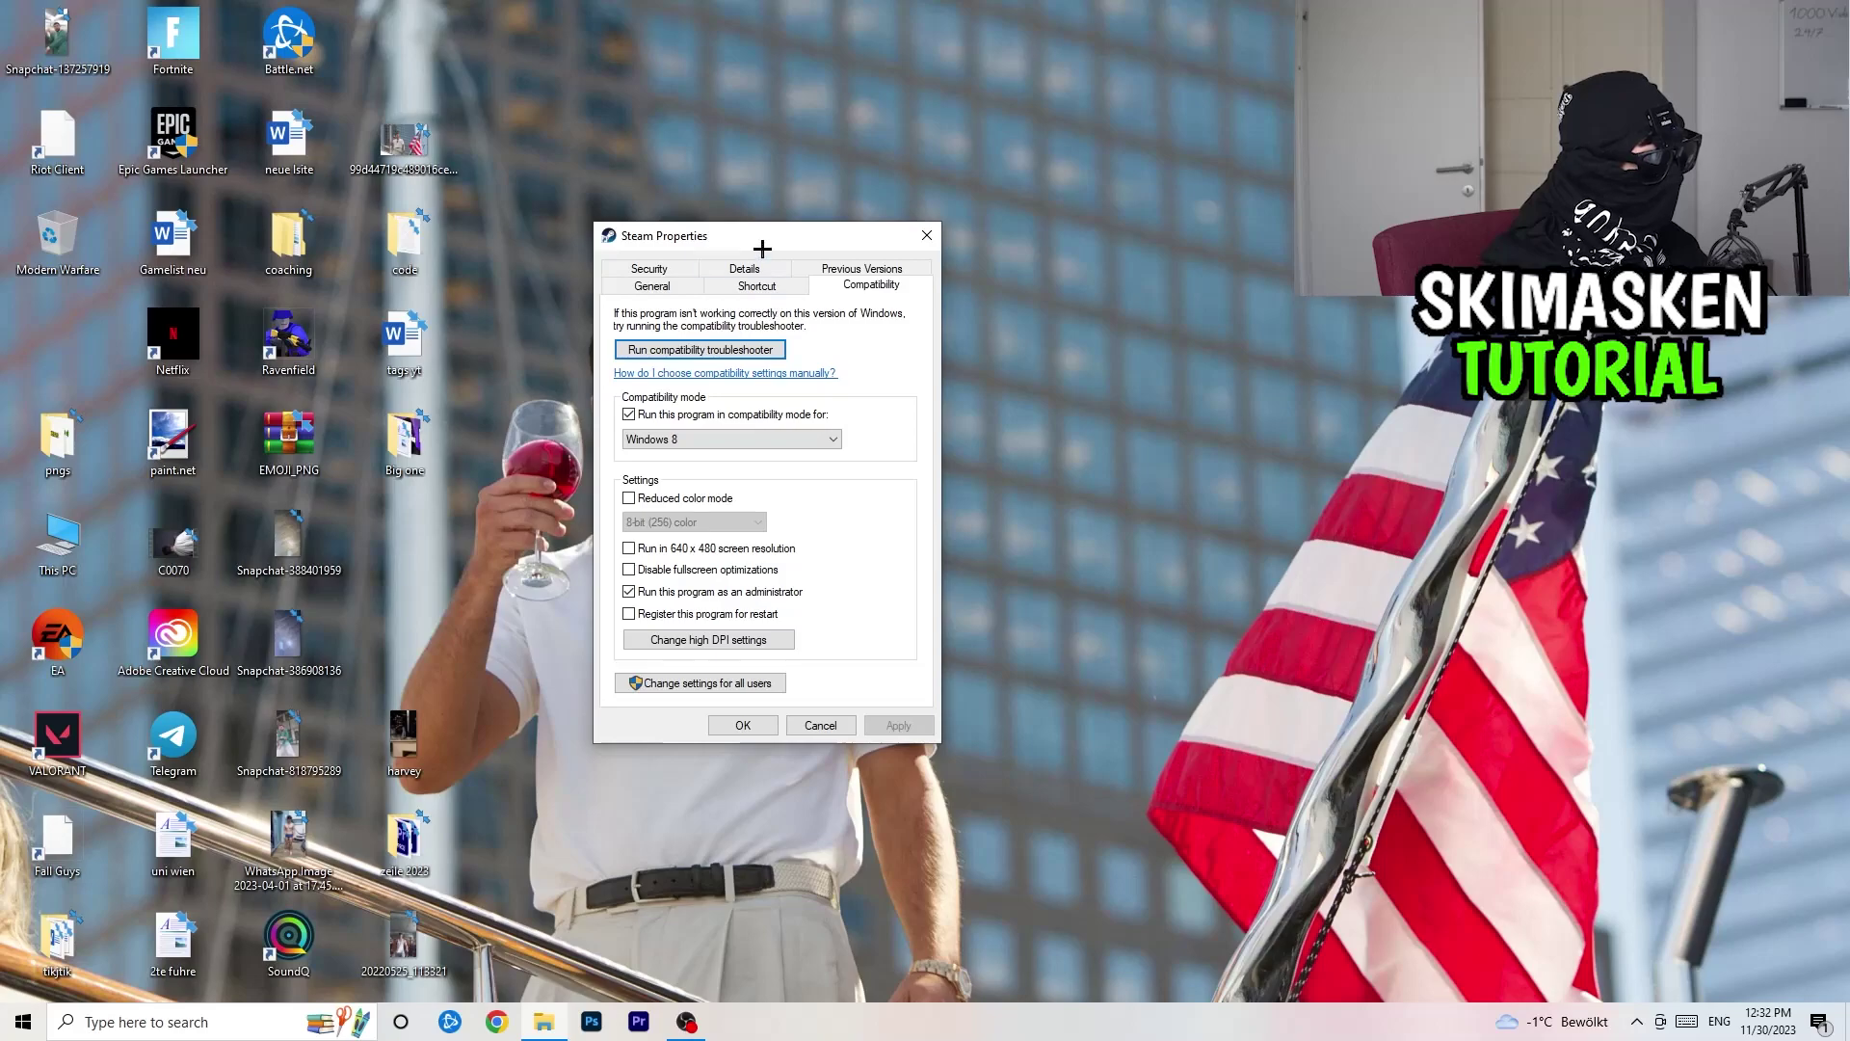
{"action": "left_click_drag", "start_coordinate": [763, 238], "coordinate": [851, 214]}
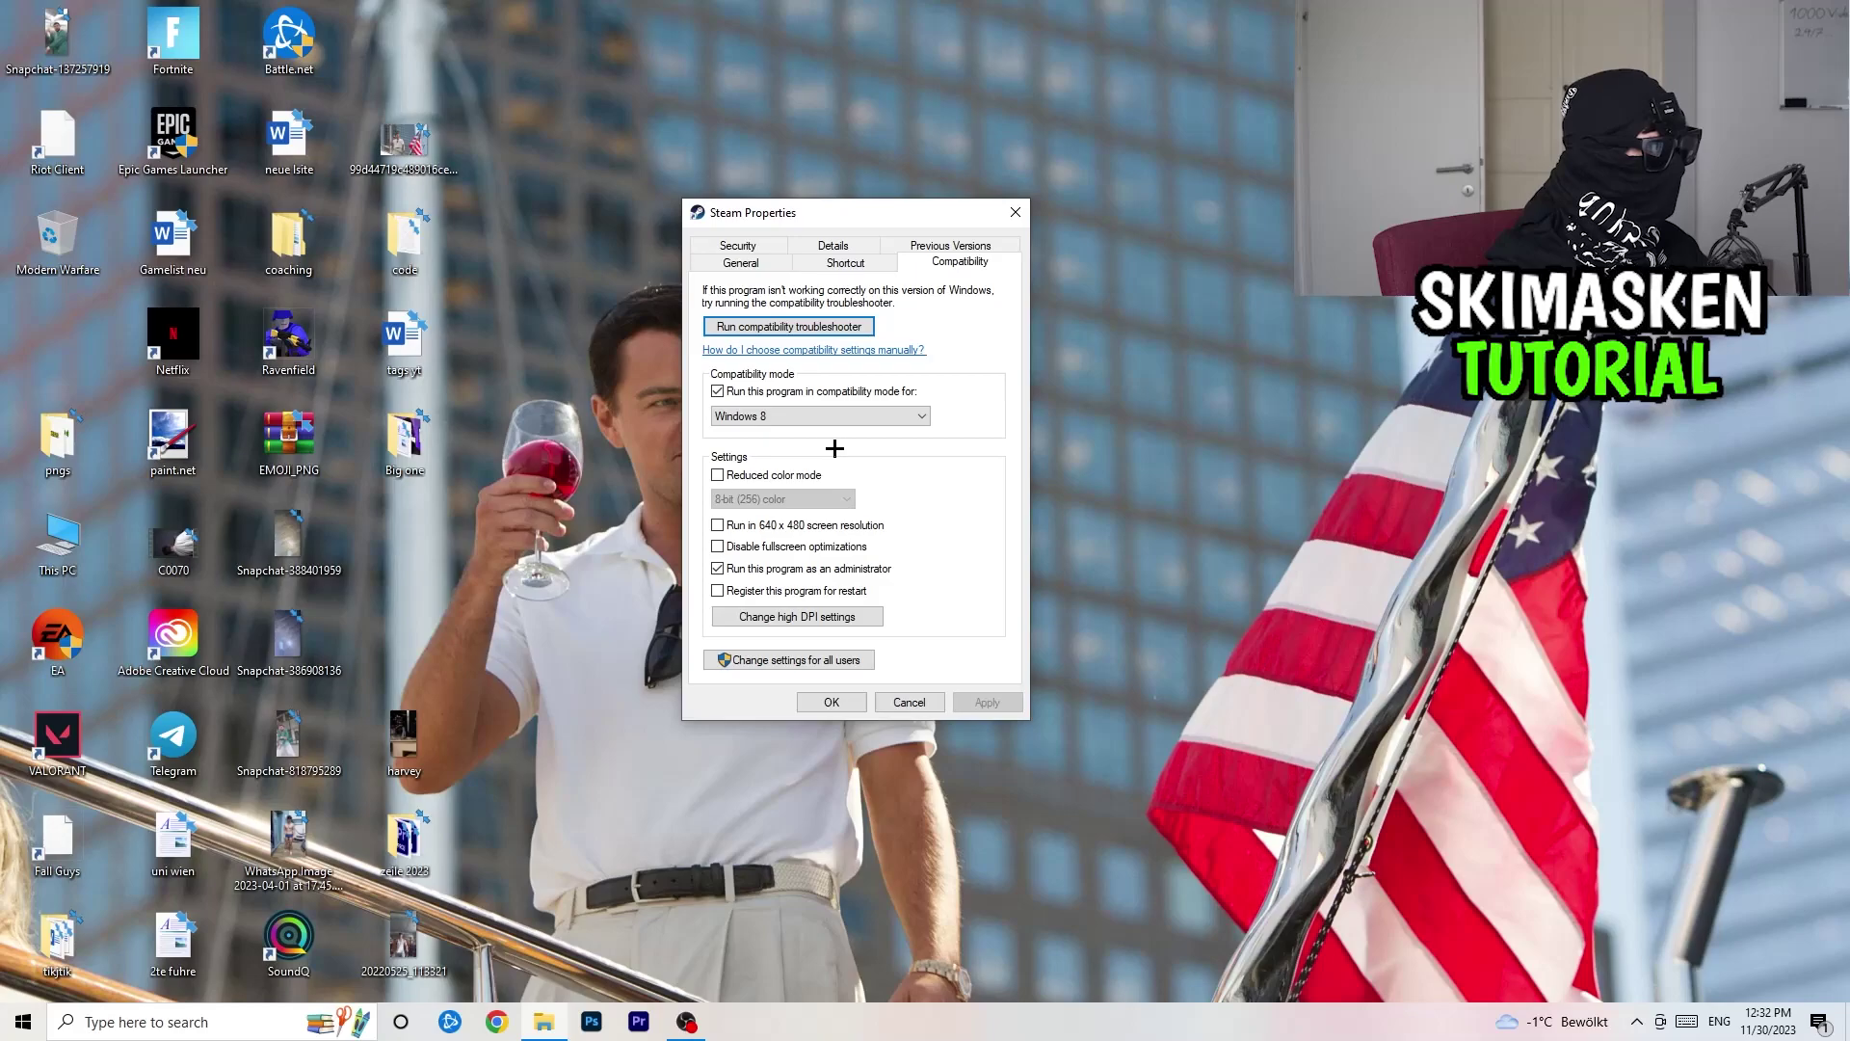
{"action": "left_click", "coordinate": [877, 416]}
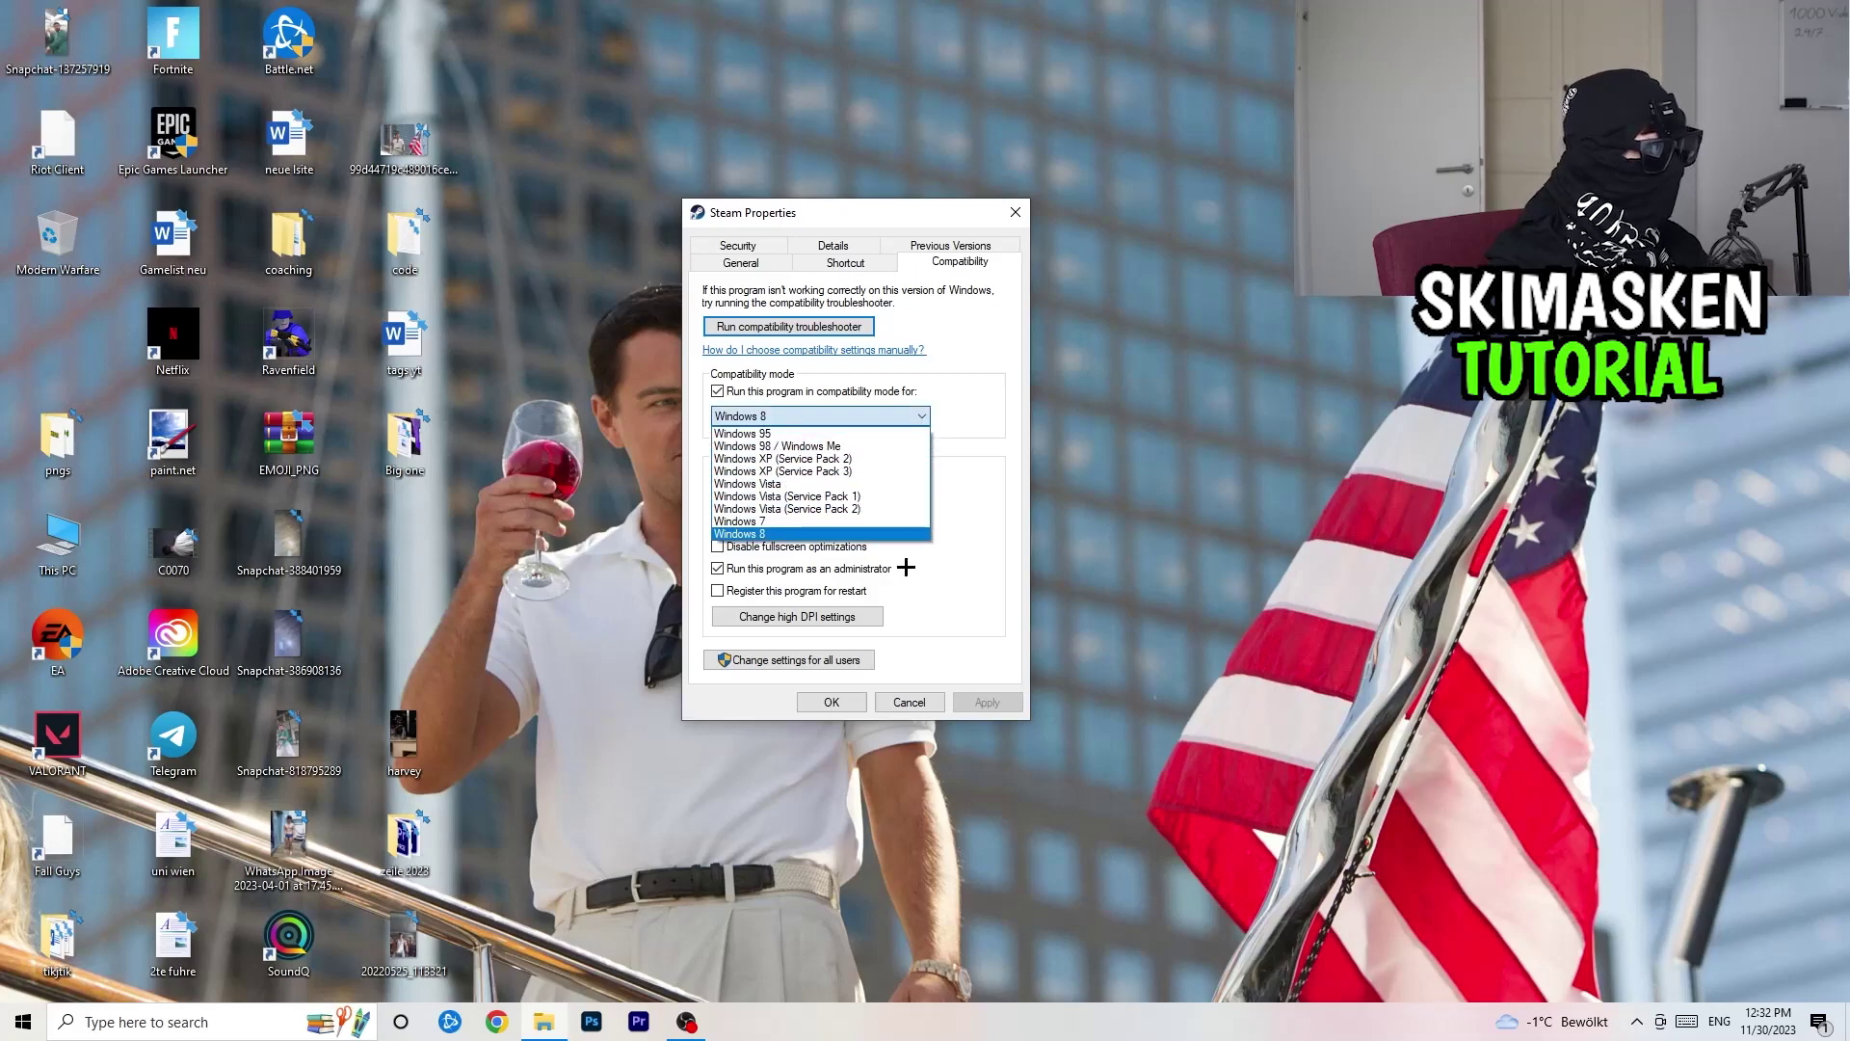
{"action": "left_click", "coordinate": [961, 412]}
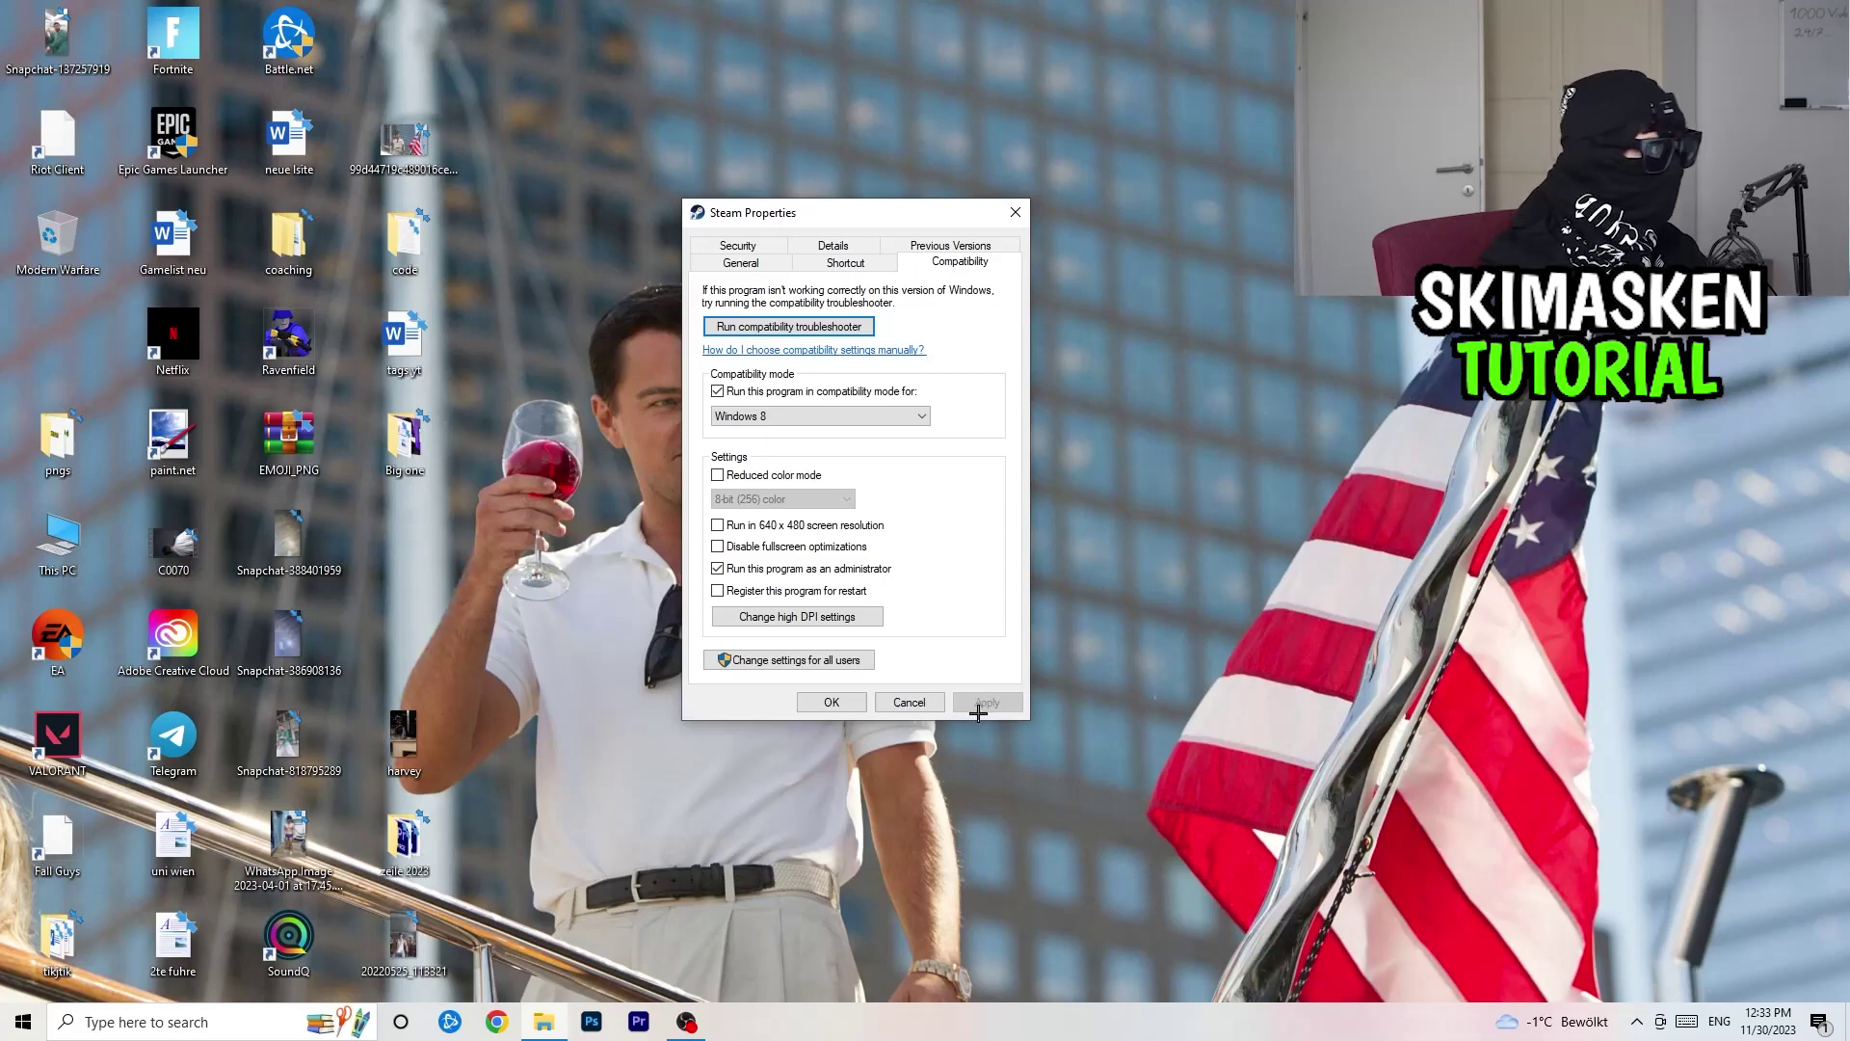
{"action": "left_click", "coordinate": [835, 702]}
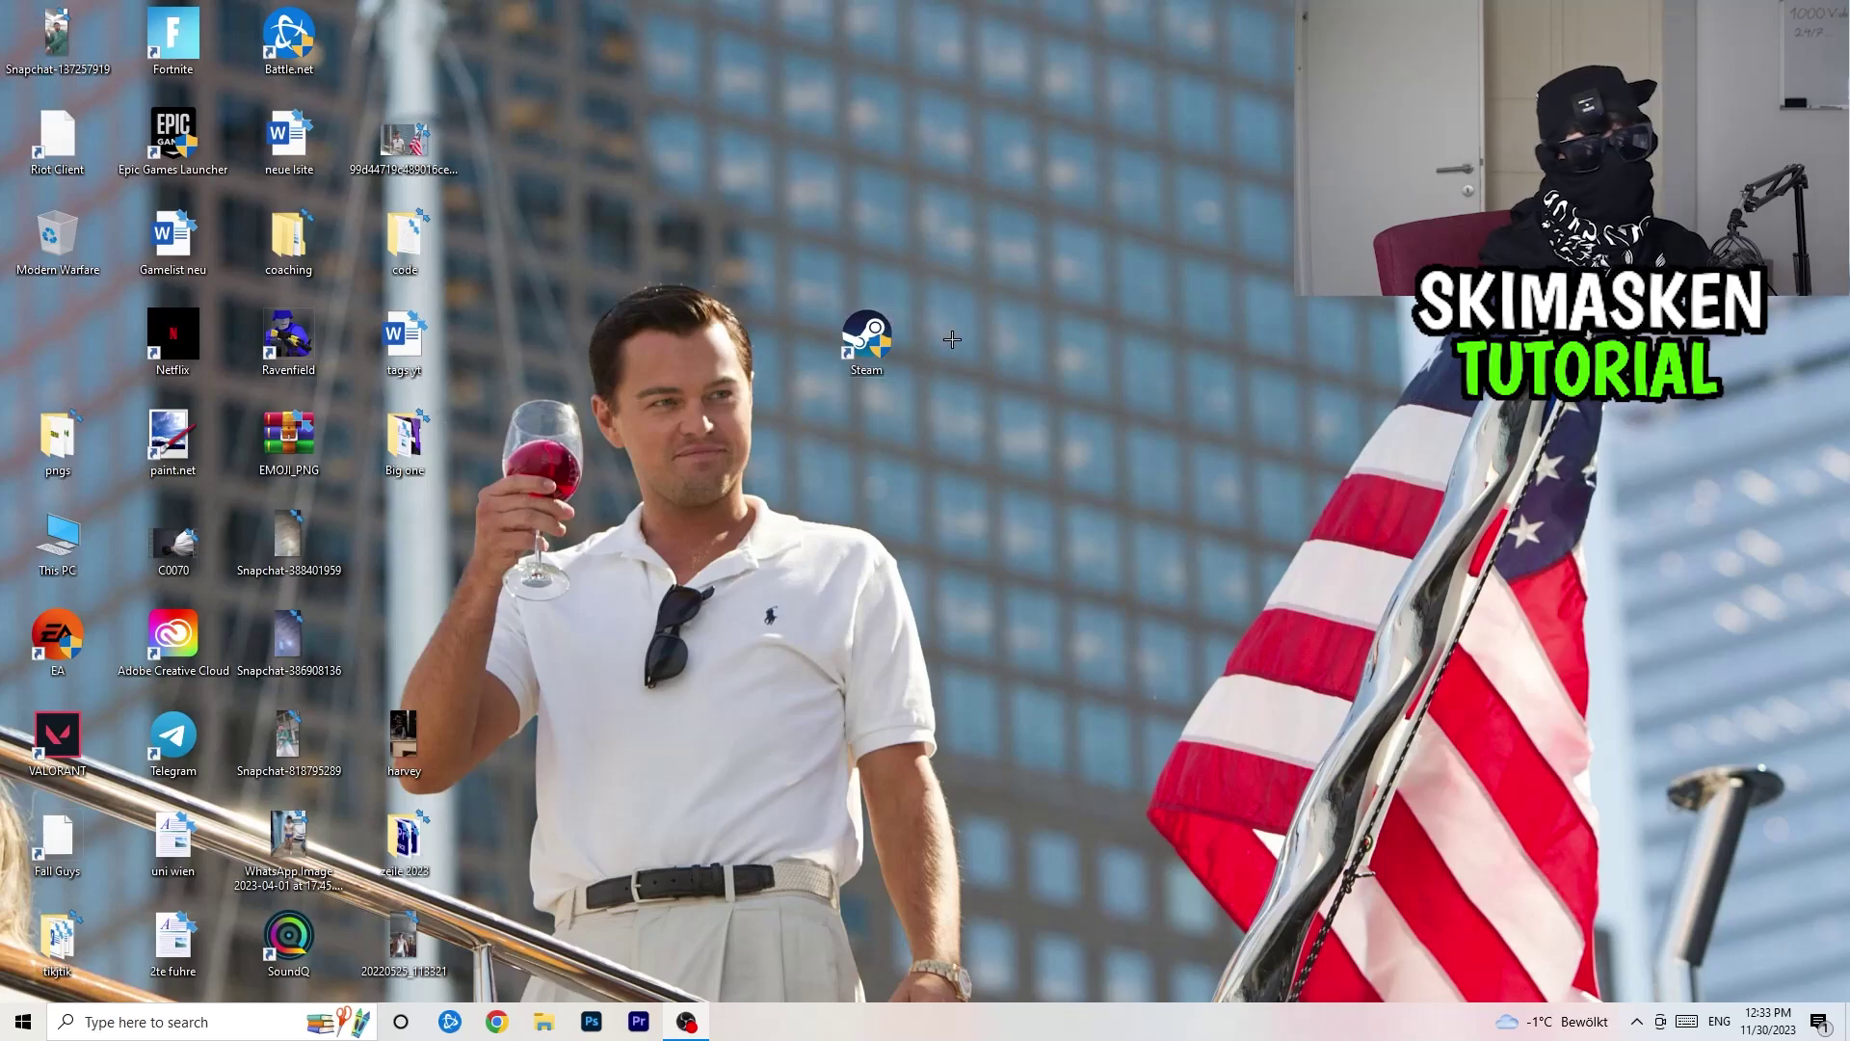
Recheck the compatibility options in the Steam shortcut's properties, close them, and look at the shortcut's available actions
{"action": "right_click", "coordinate": [852, 335]}
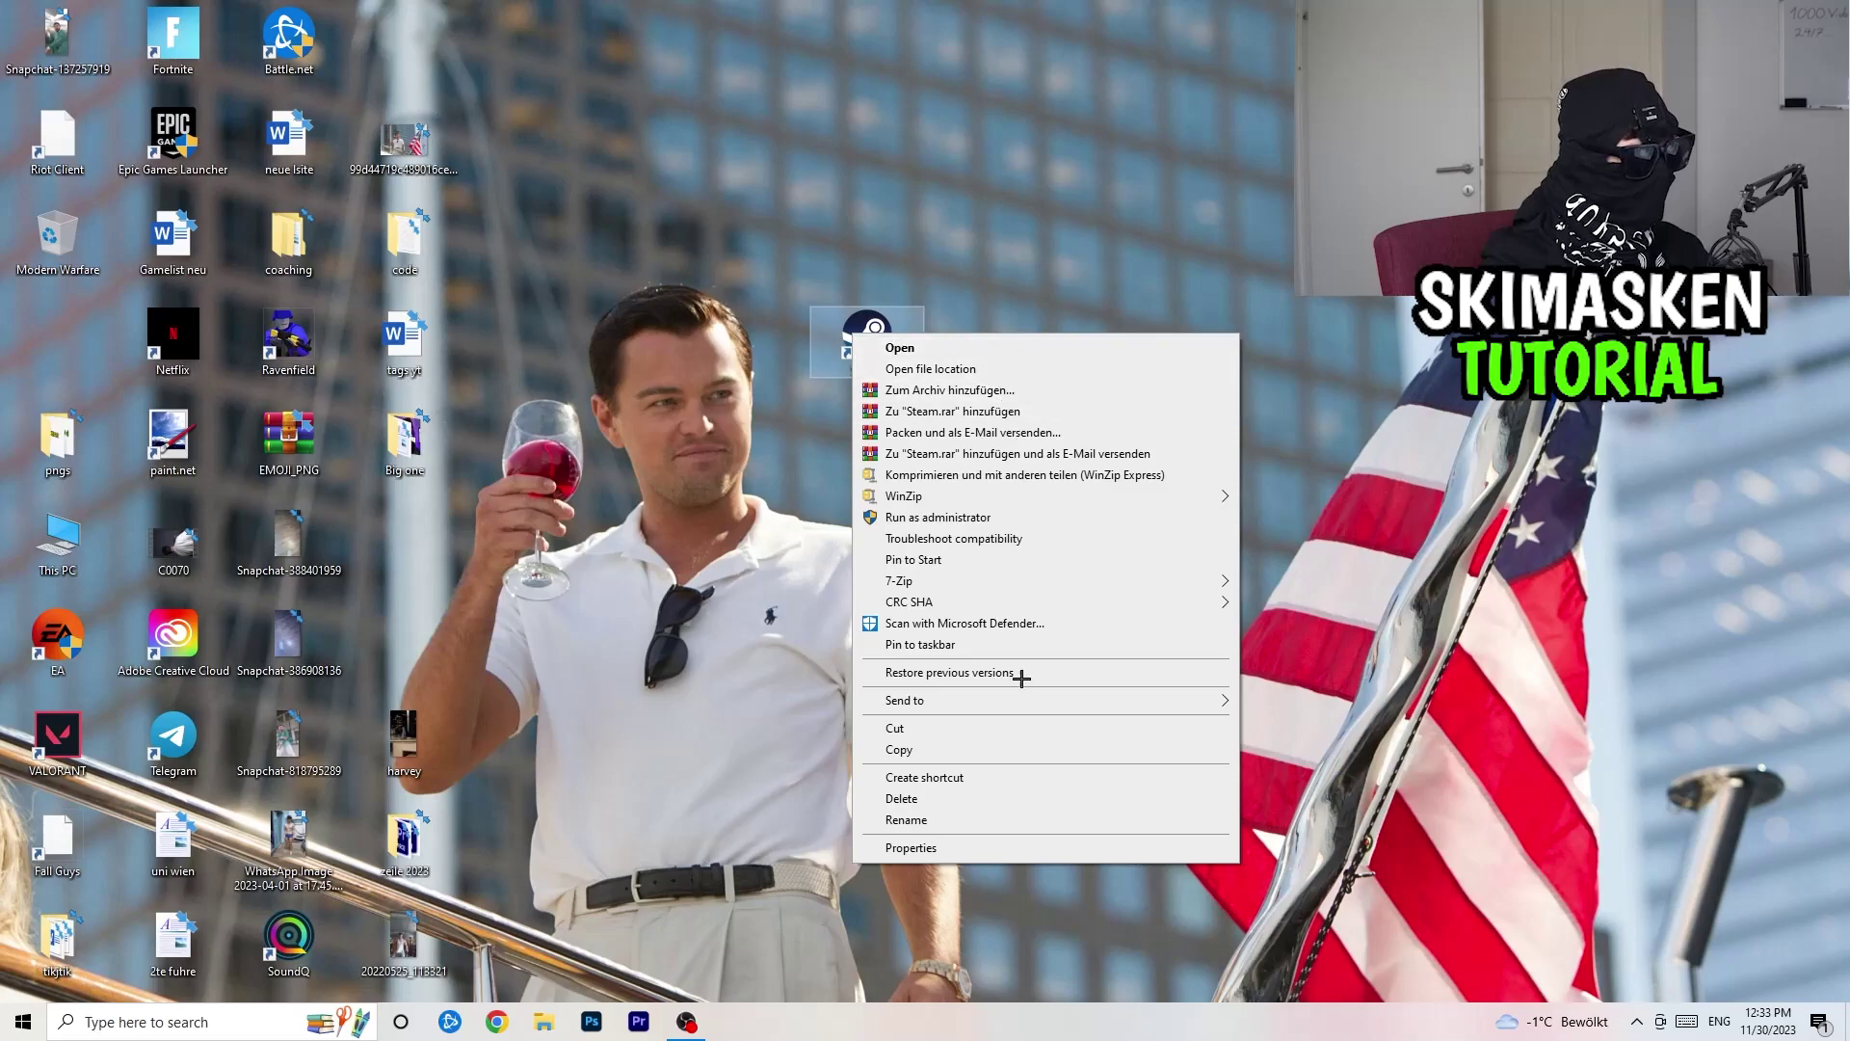
{"action": "left_click", "coordinate": [958, 847]}
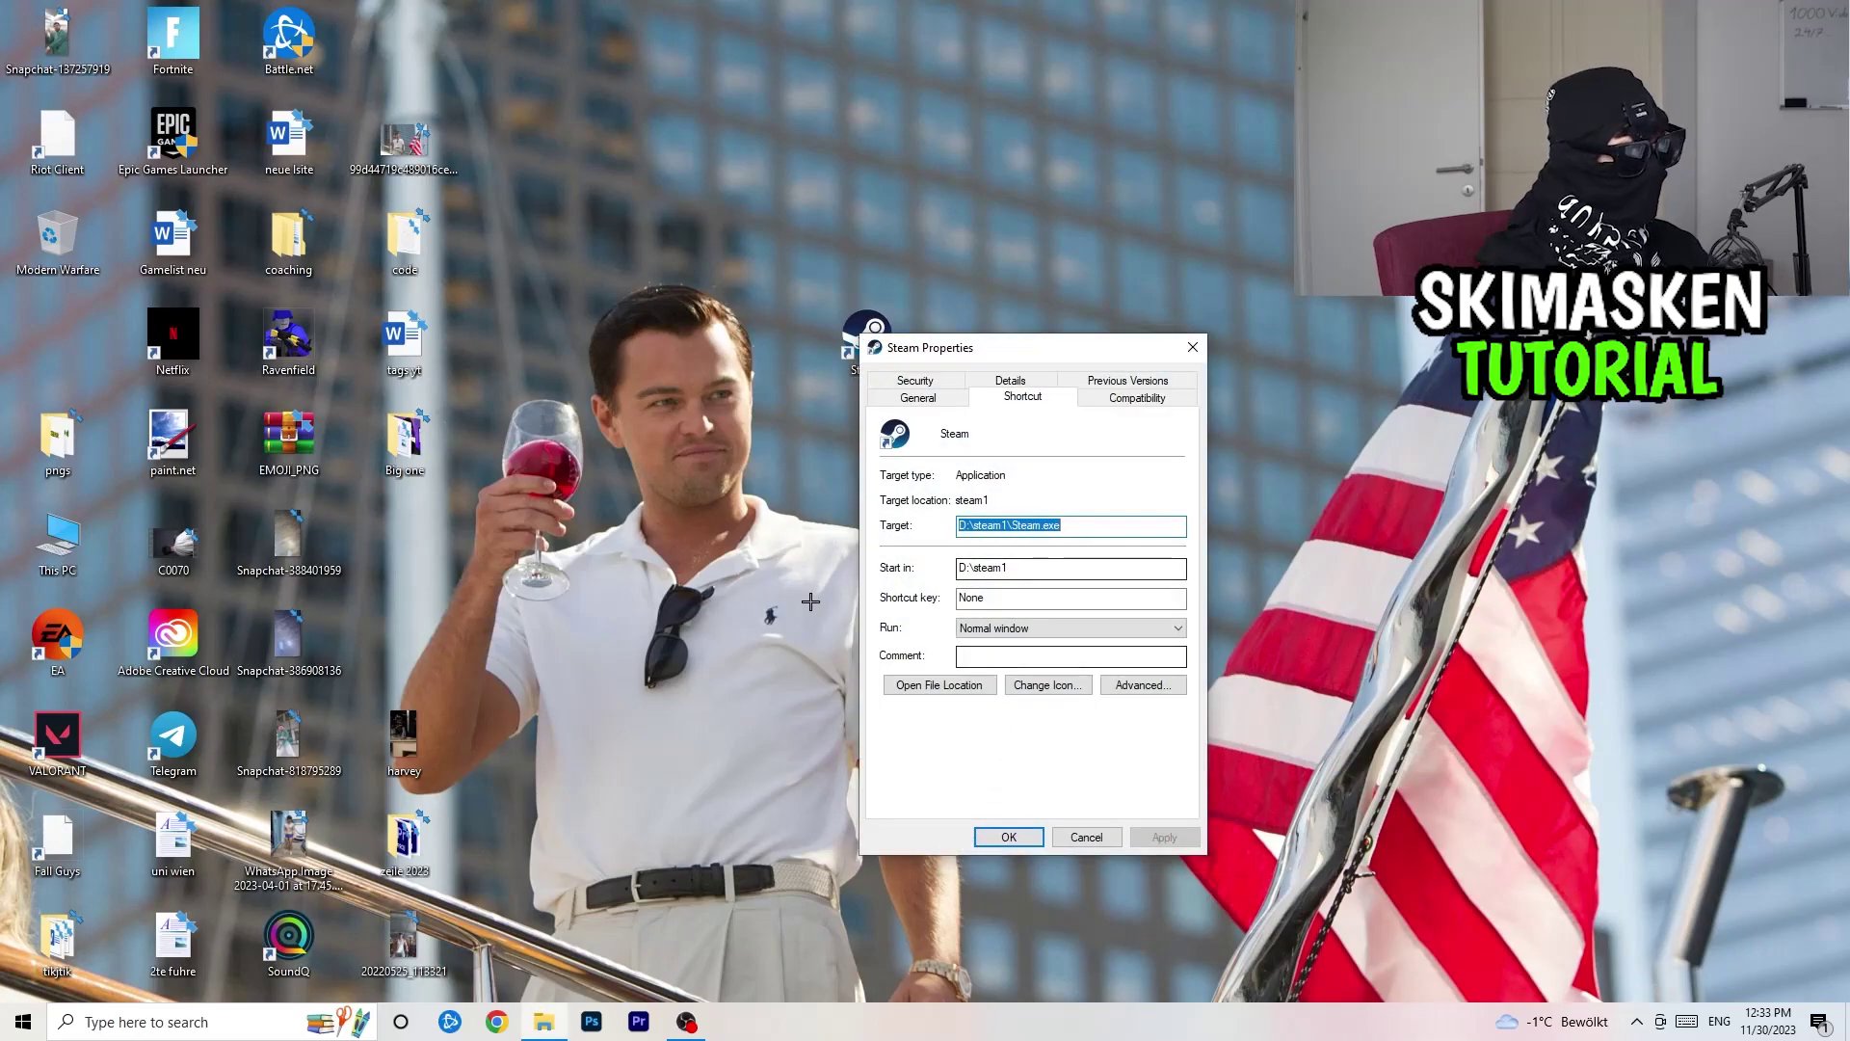
{"action": "left_click", "coordinate": [1136, 397]}
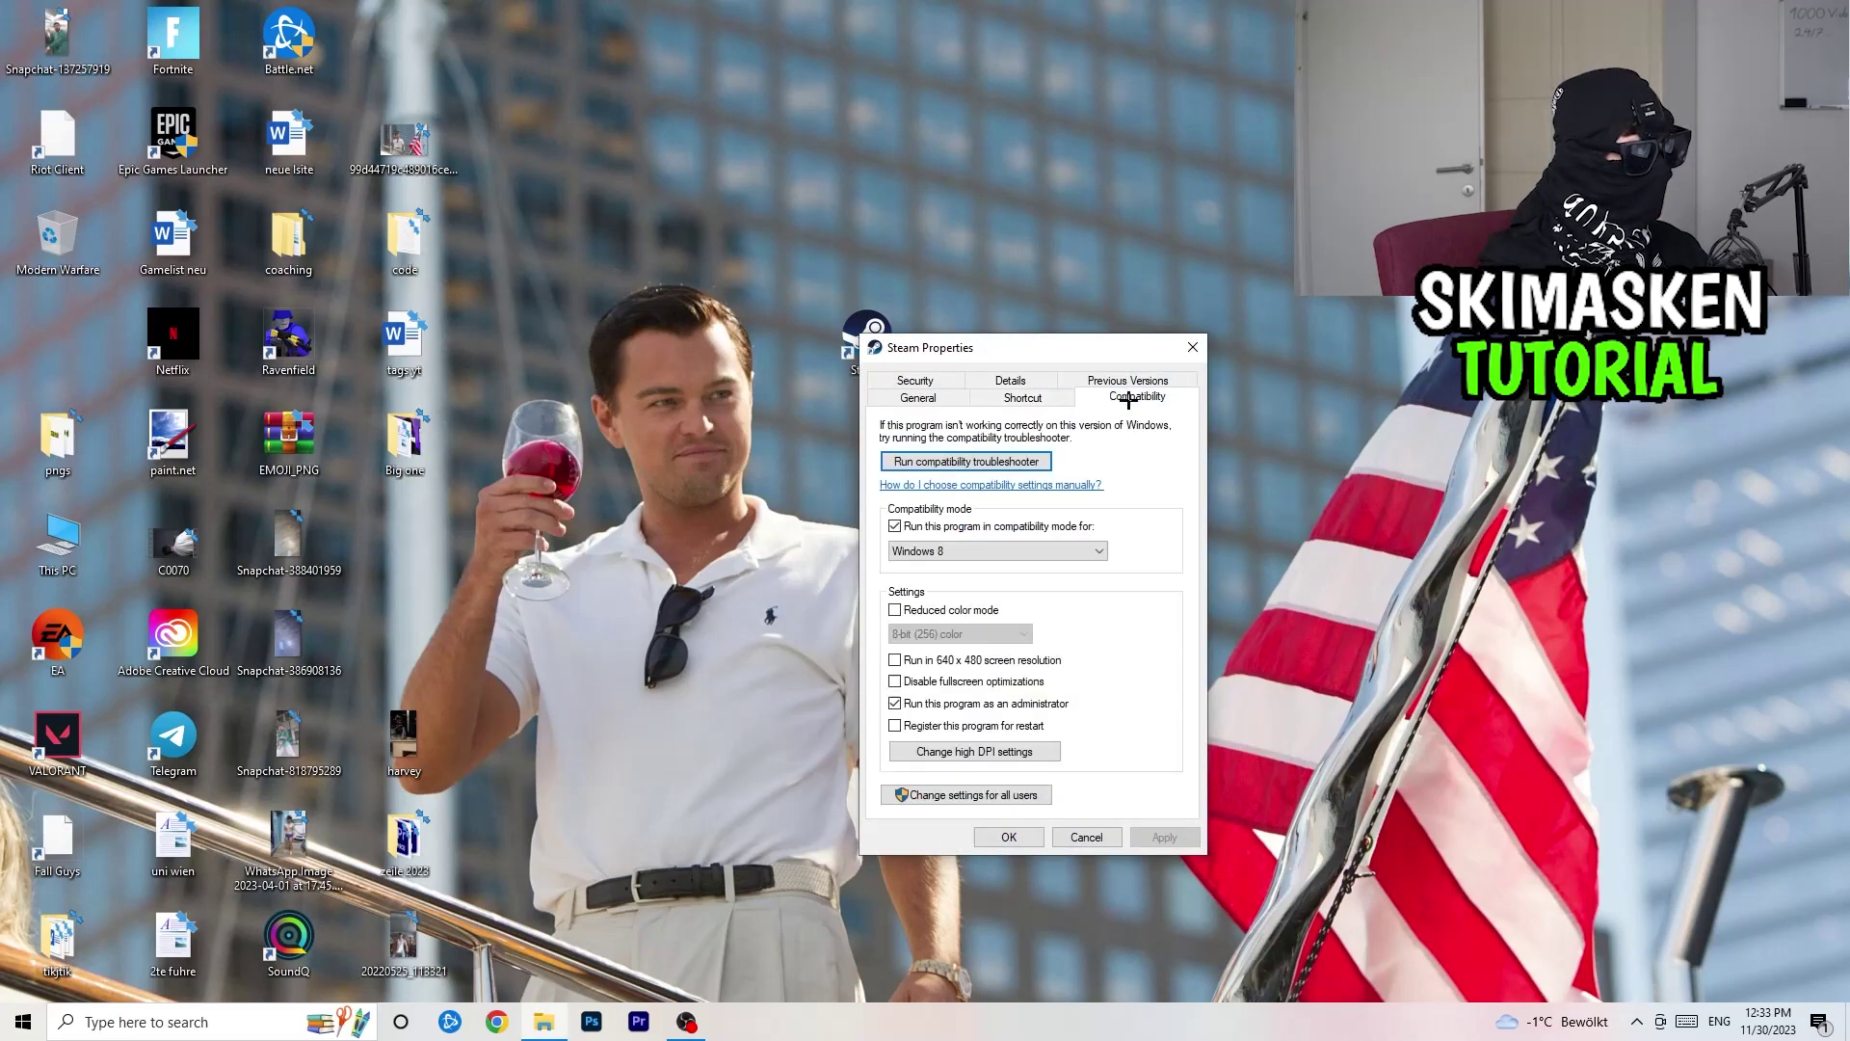
{"action": "left_click", "coordinate": [1193, 345]}
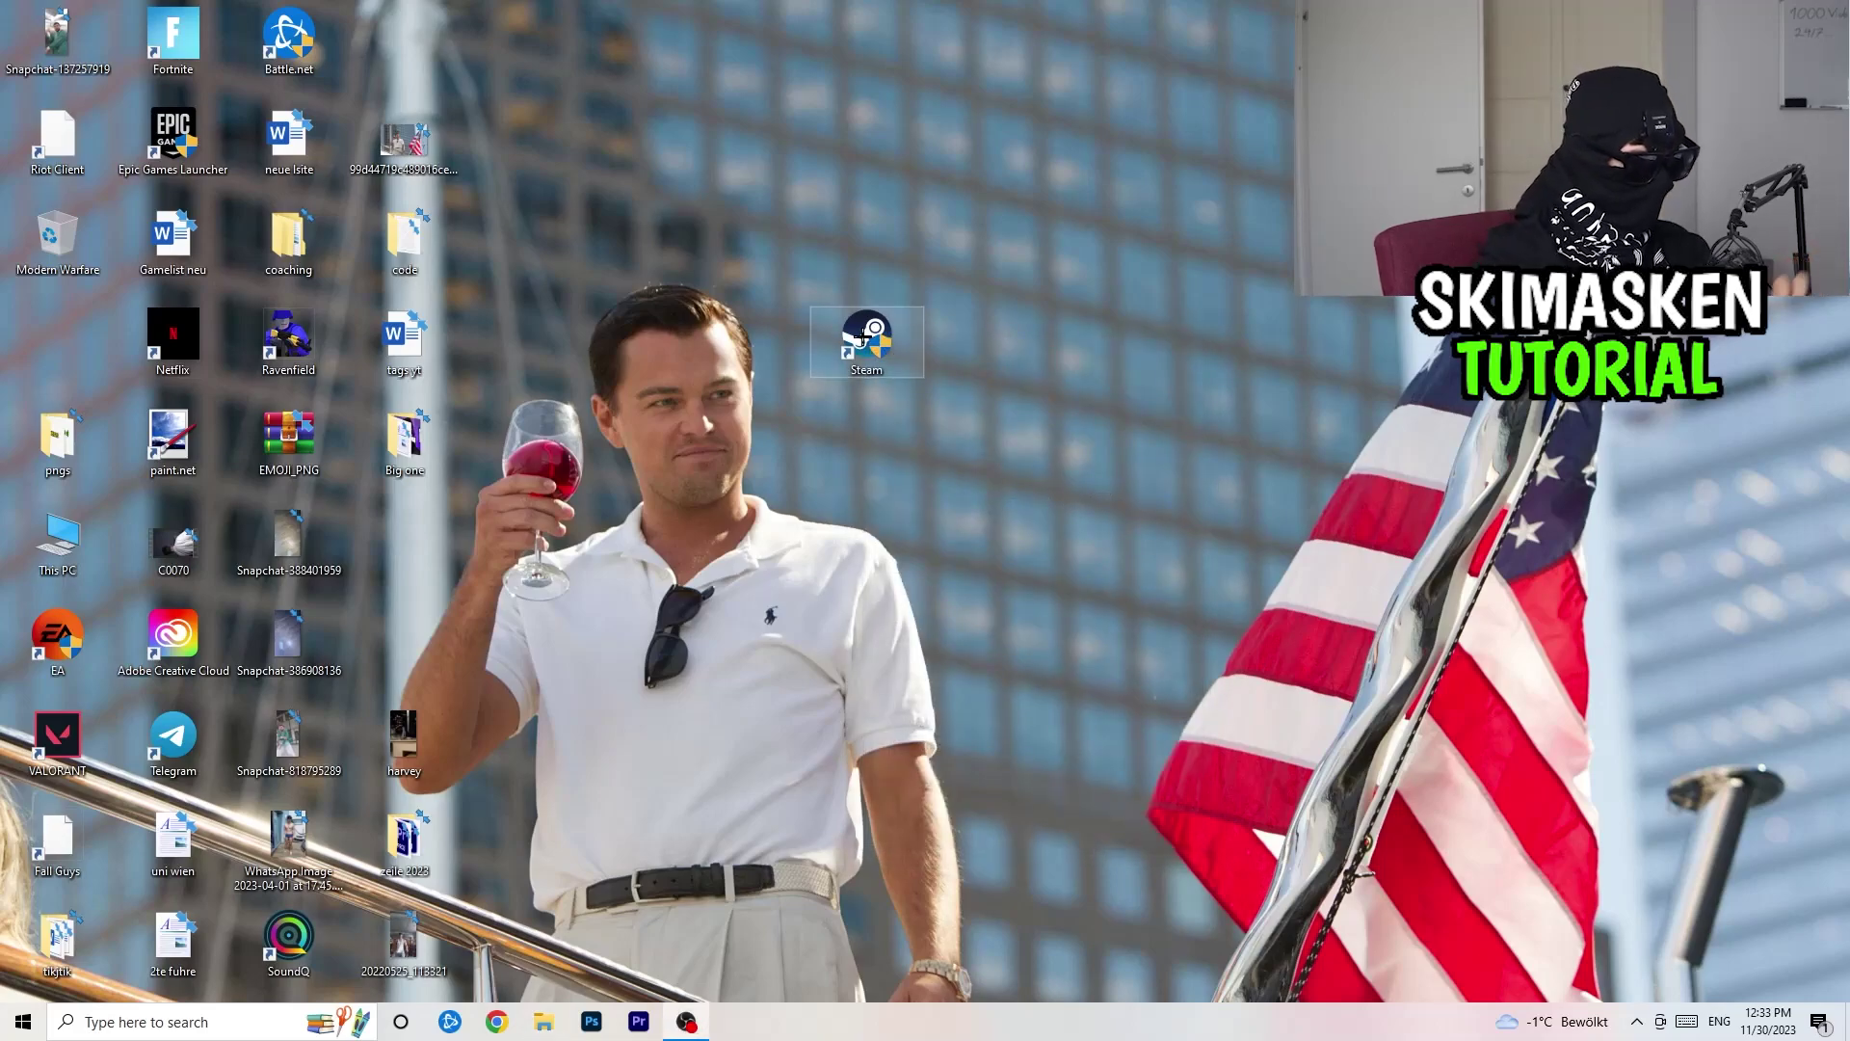
{"action": "right_click", "coordinate": [863, 336]}
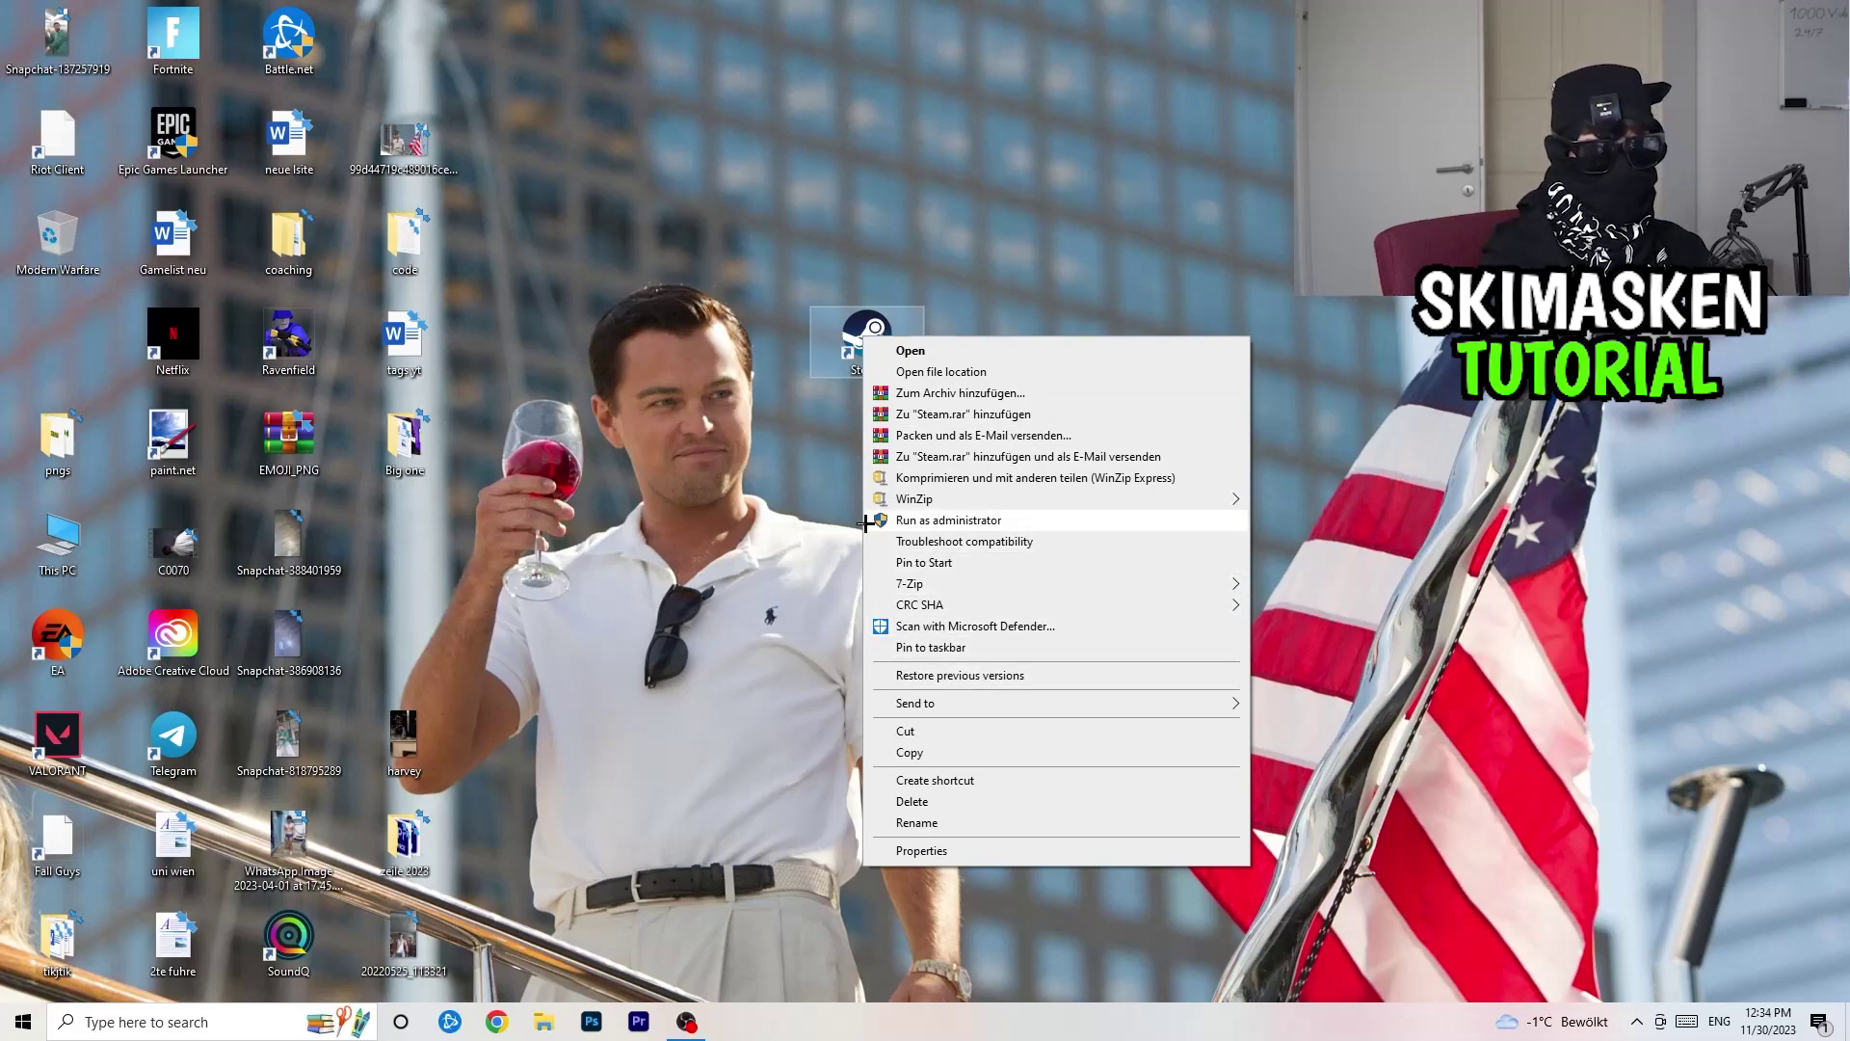
{"action": "left_click", "coordinate": [679, 487]}
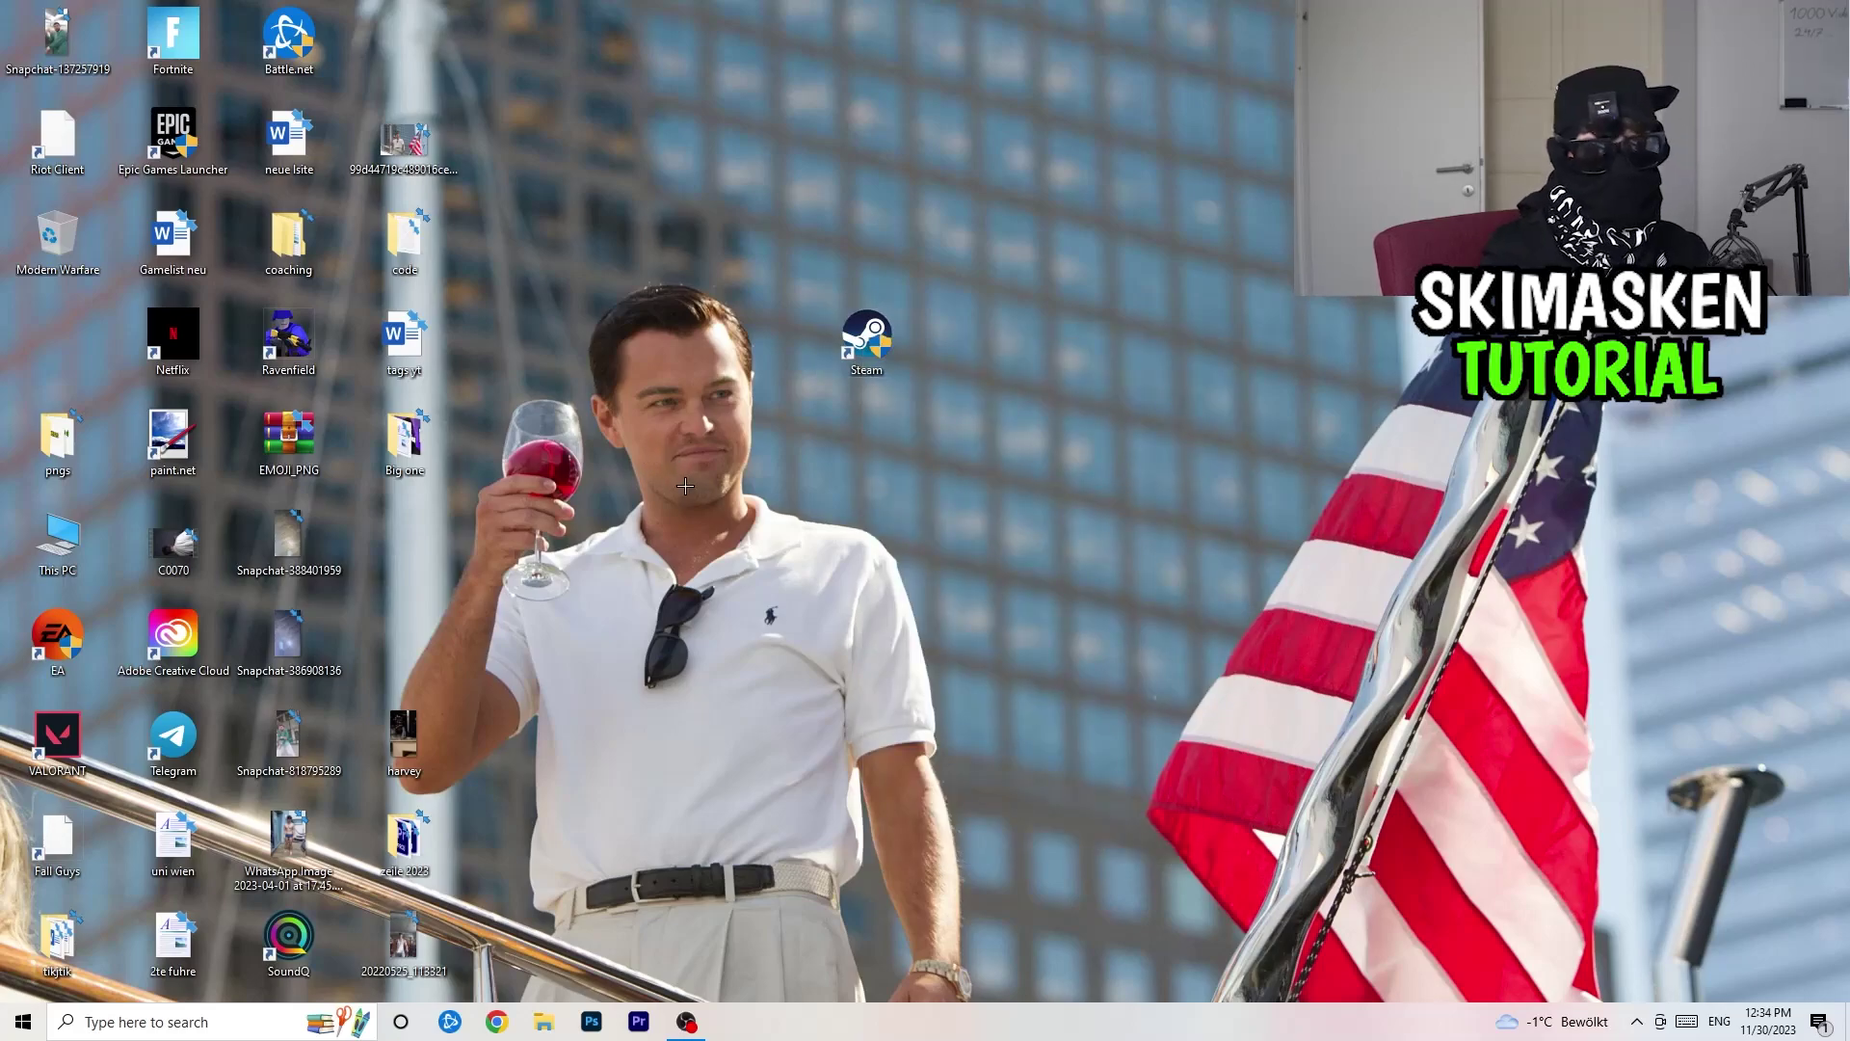
Move the Steam shortcut to the head of the fourth desktop icon column and return the taskbar to the screen's lower edge
{"action": "left_click_drag", "start_coordinate": [866, 339], "coordinate": [403, 39]}
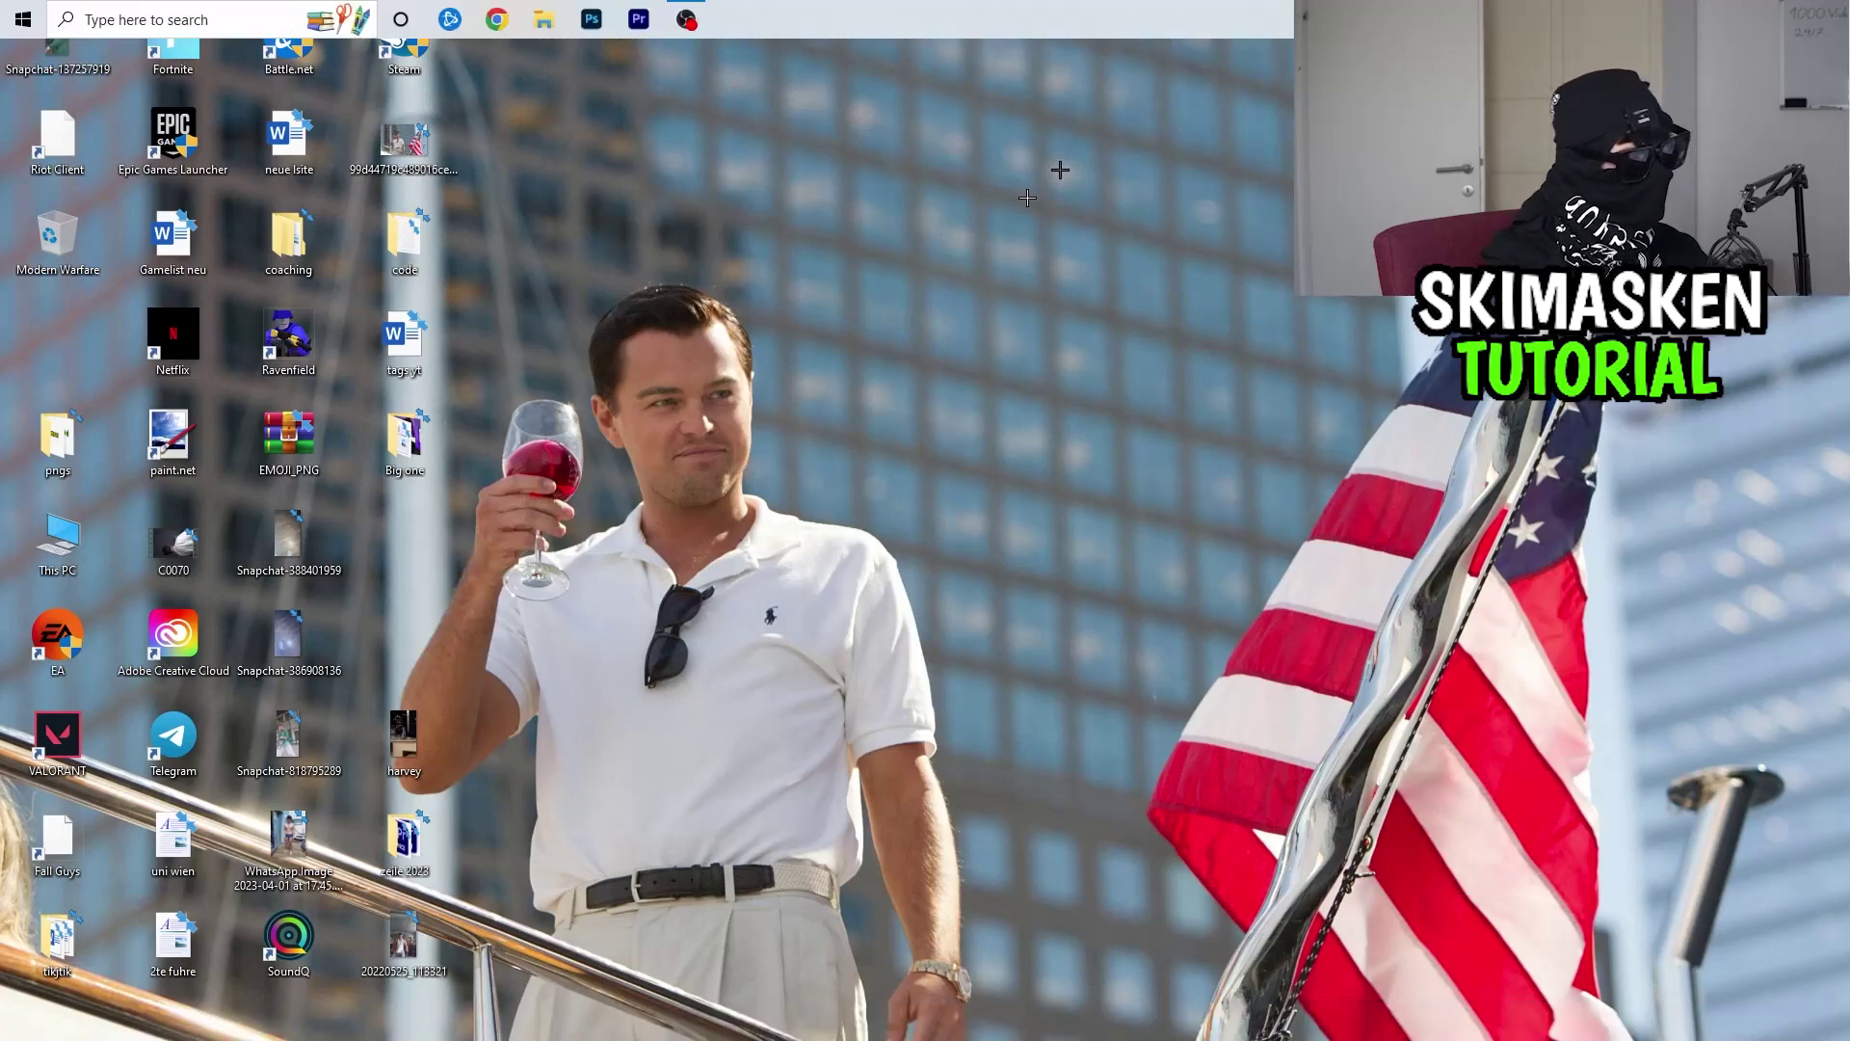
{"action": "left_click_drag", "start_coordinate": [954, 269], "coordinate": [920, 842]}
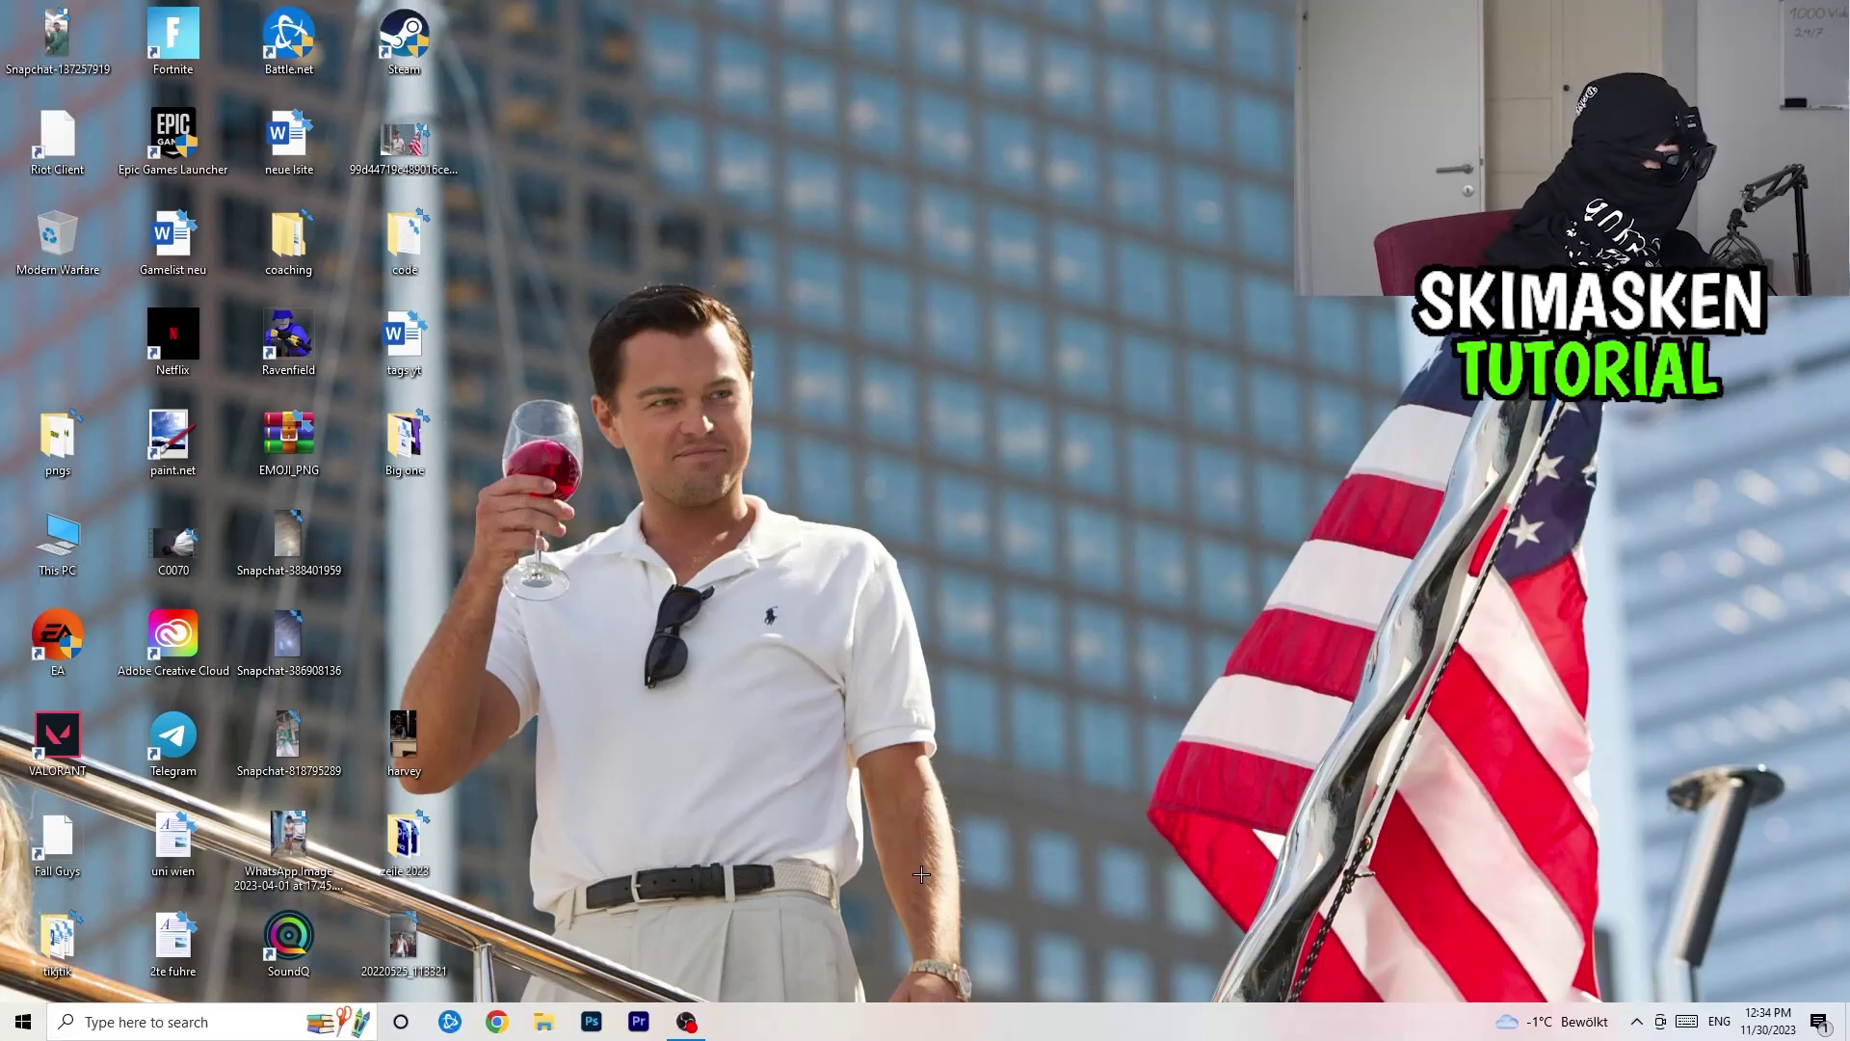
Open Task Manager and view the actions available for a Google Chrome process, including ending it
{"action": "right_click", "coordinate": [937, 1031]}
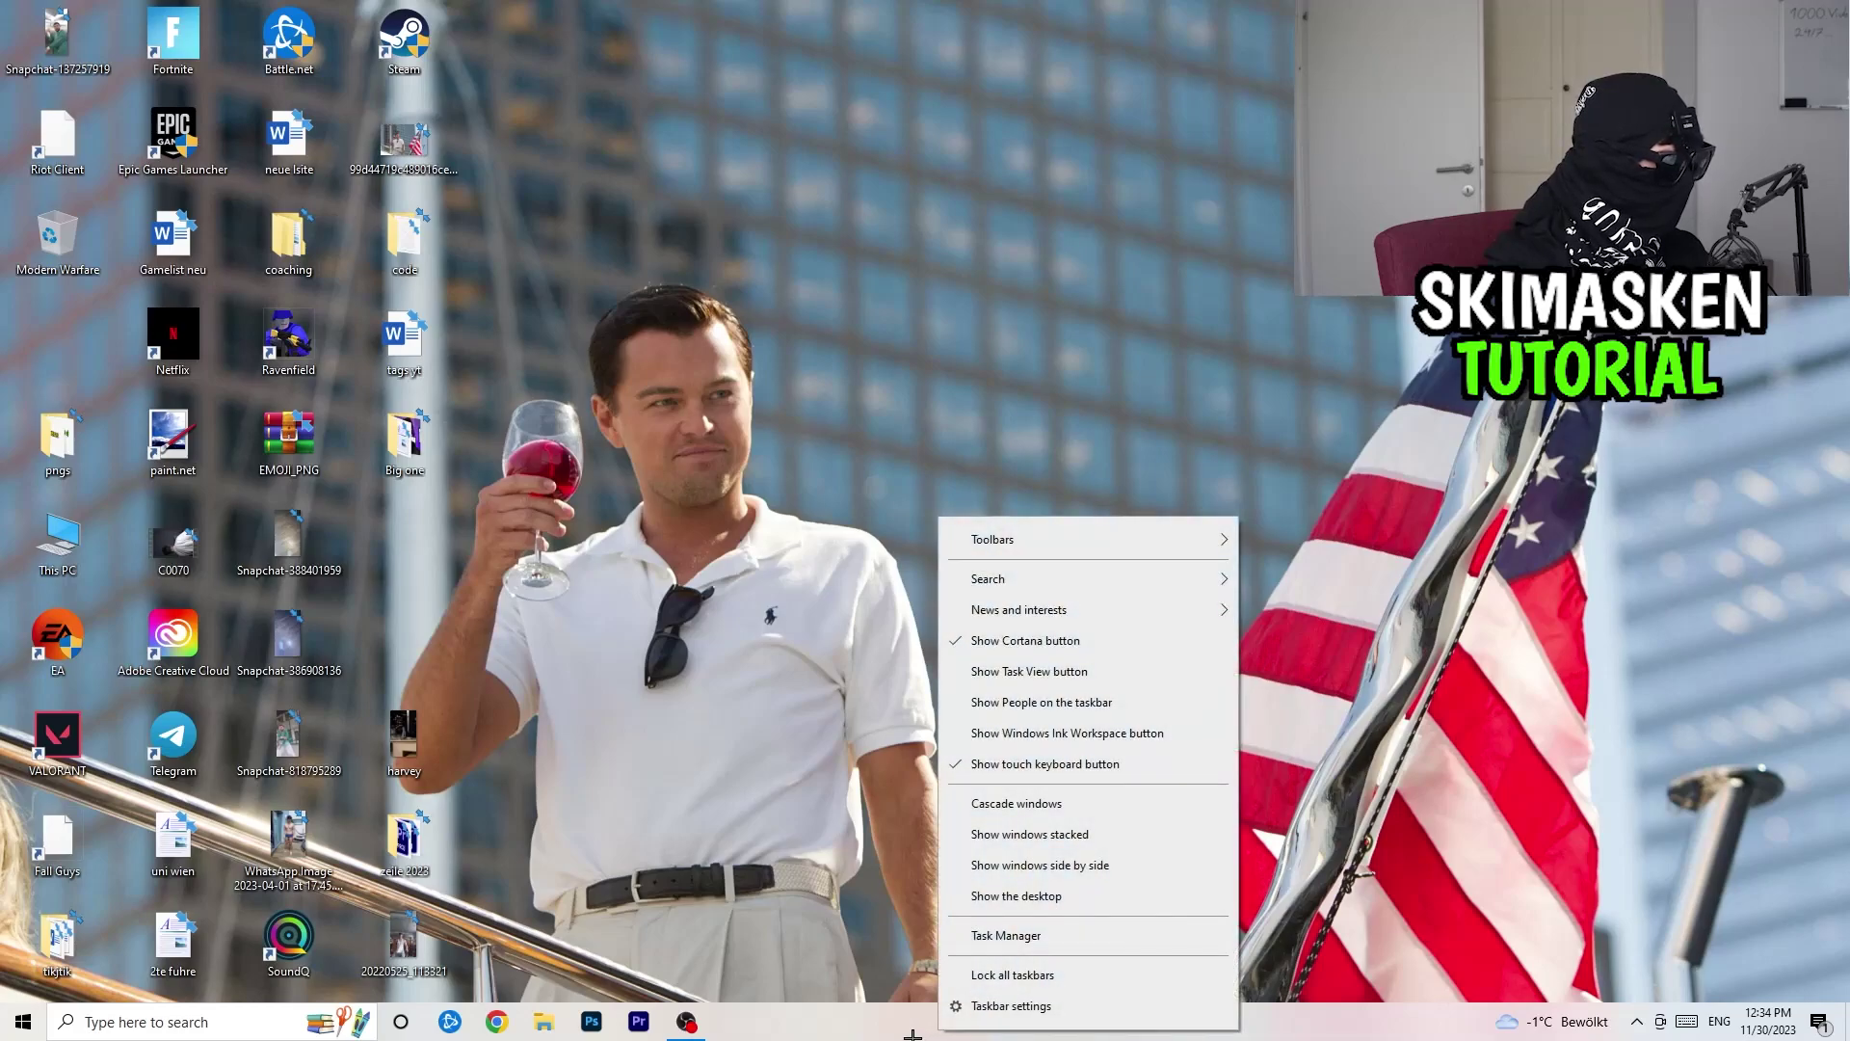
{"action": "left_click", "coordinate": [1043, 936]}
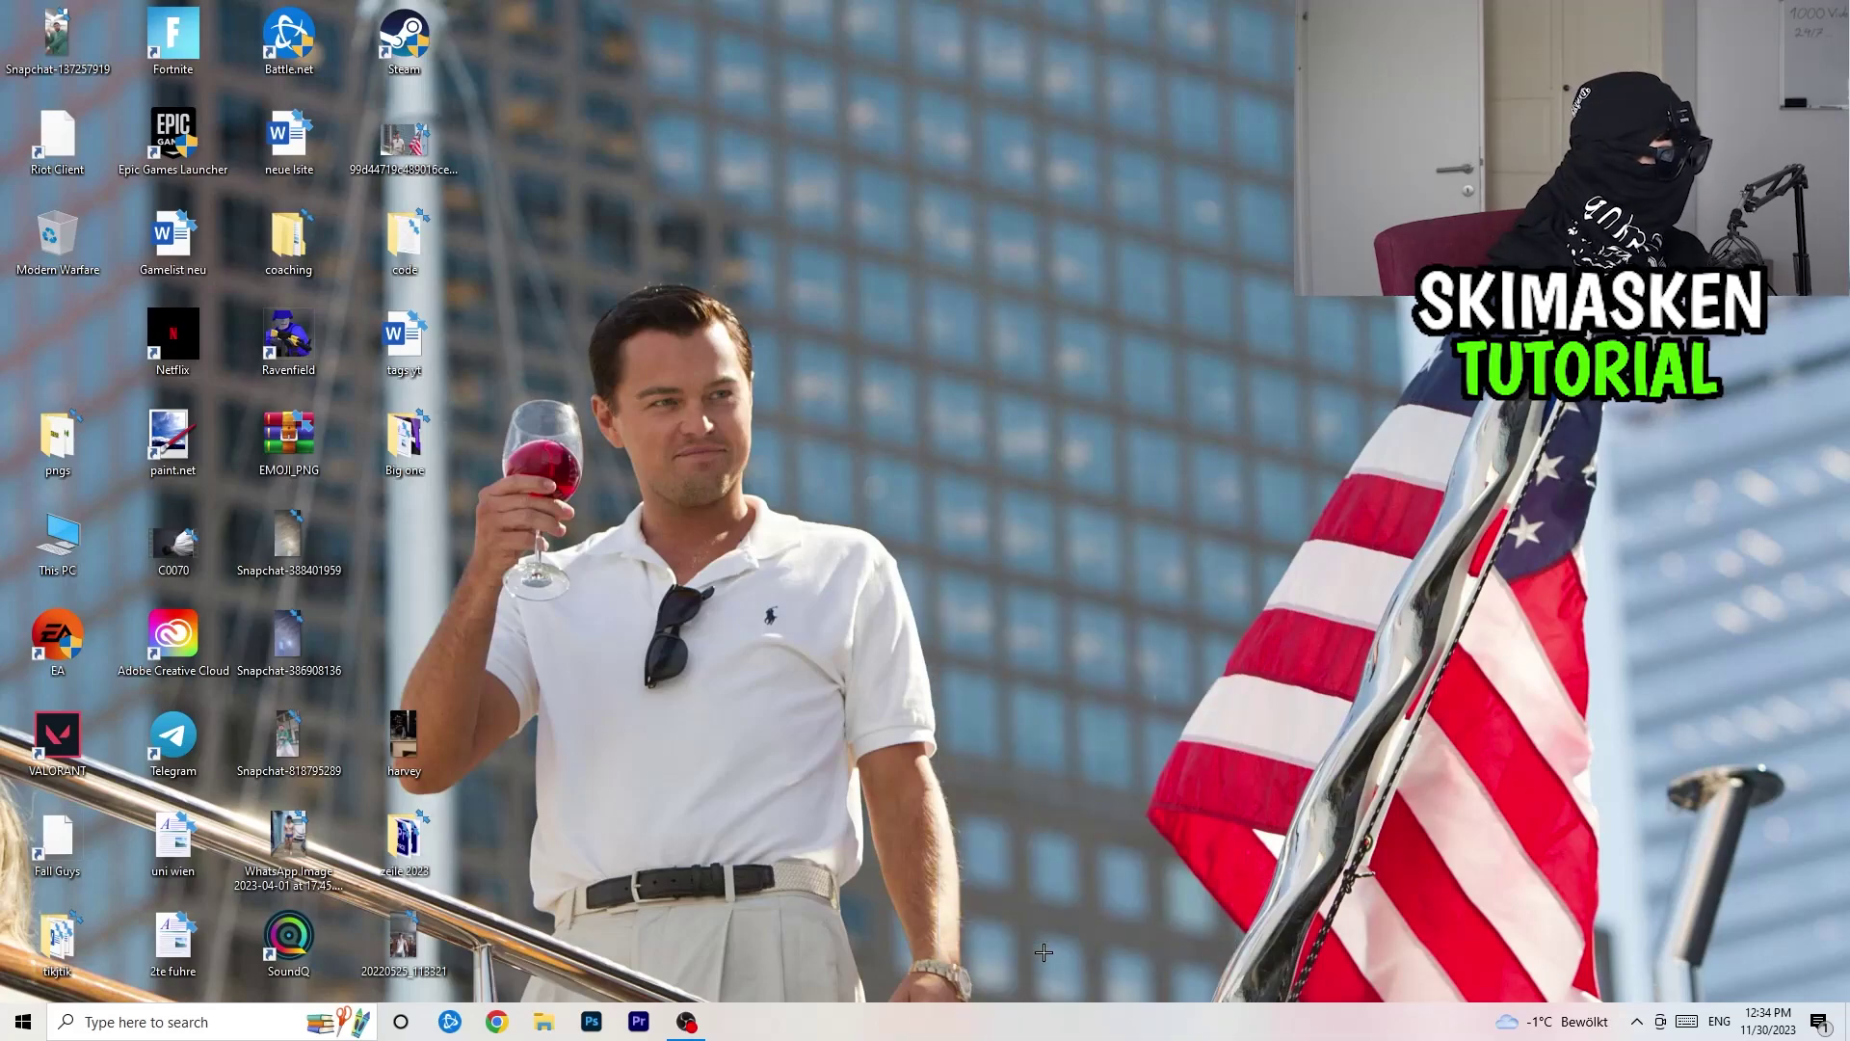
{"action": "left_click", "coordinate": [1070, 49]}
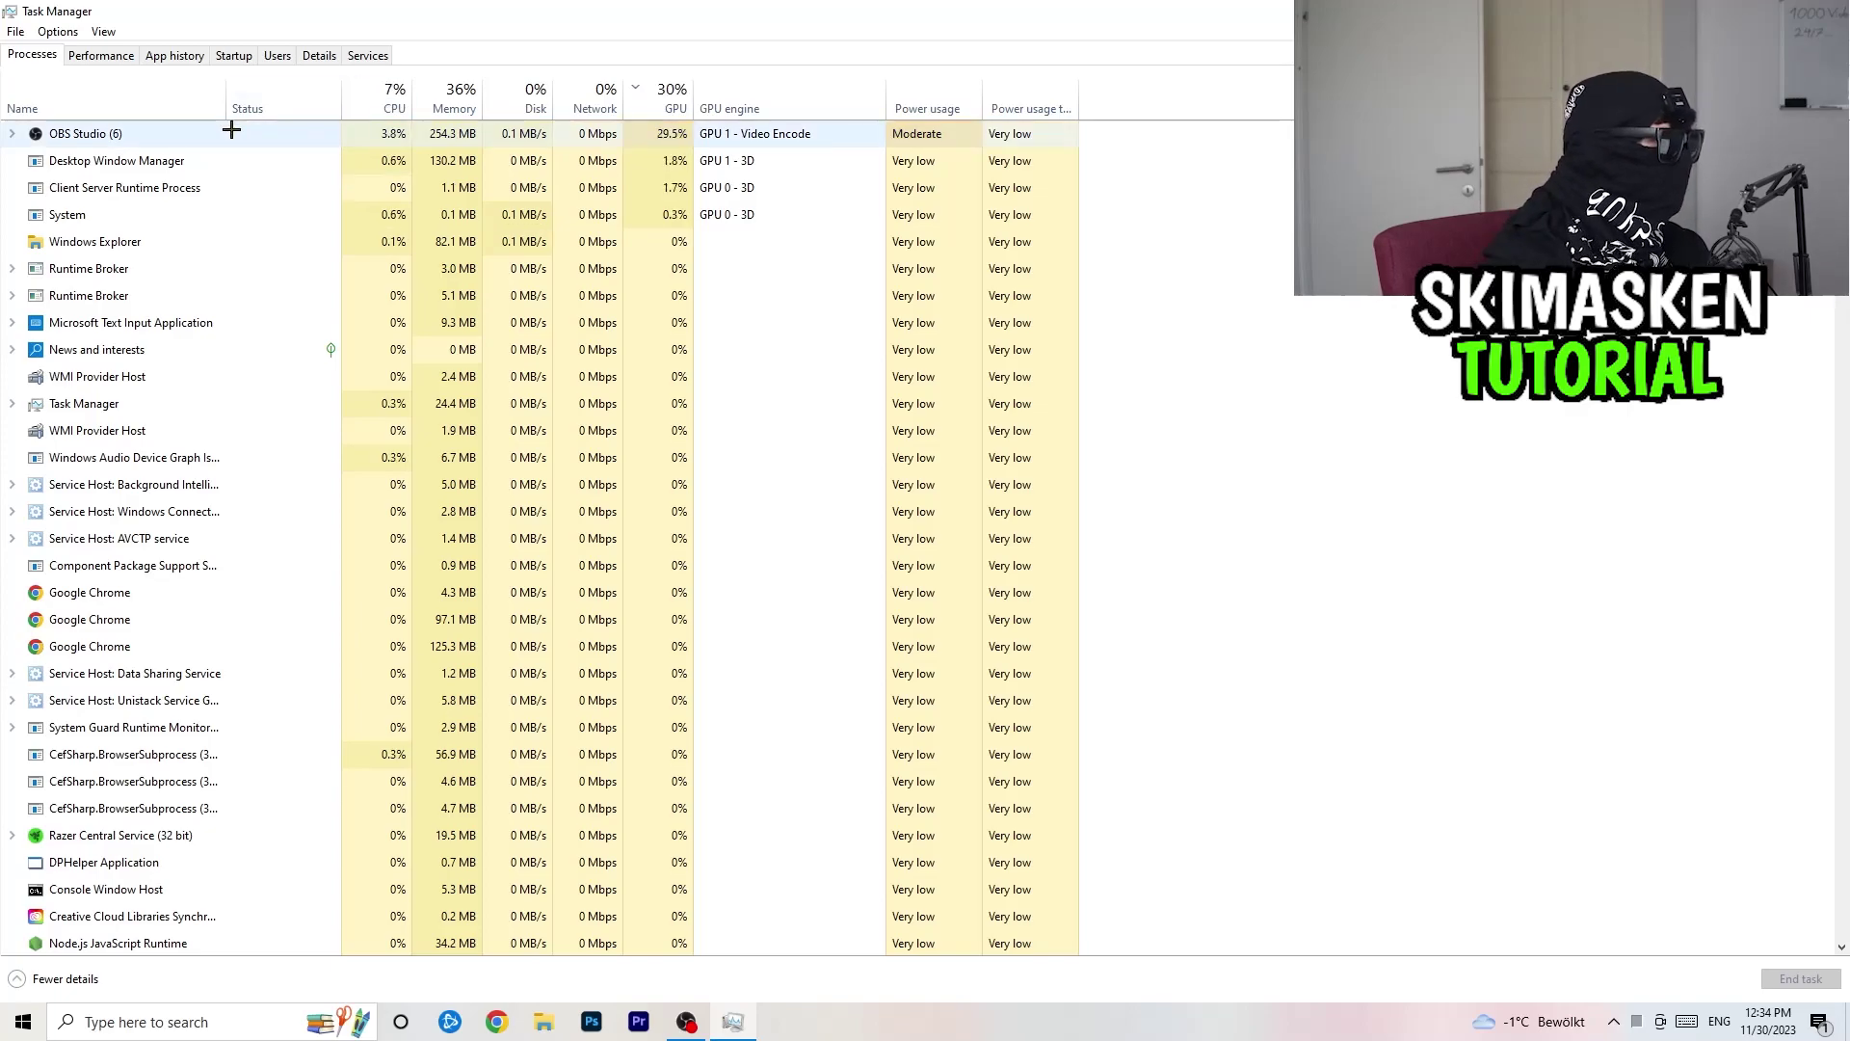
{"action": "right_click", "coordinate": [193, 592]}
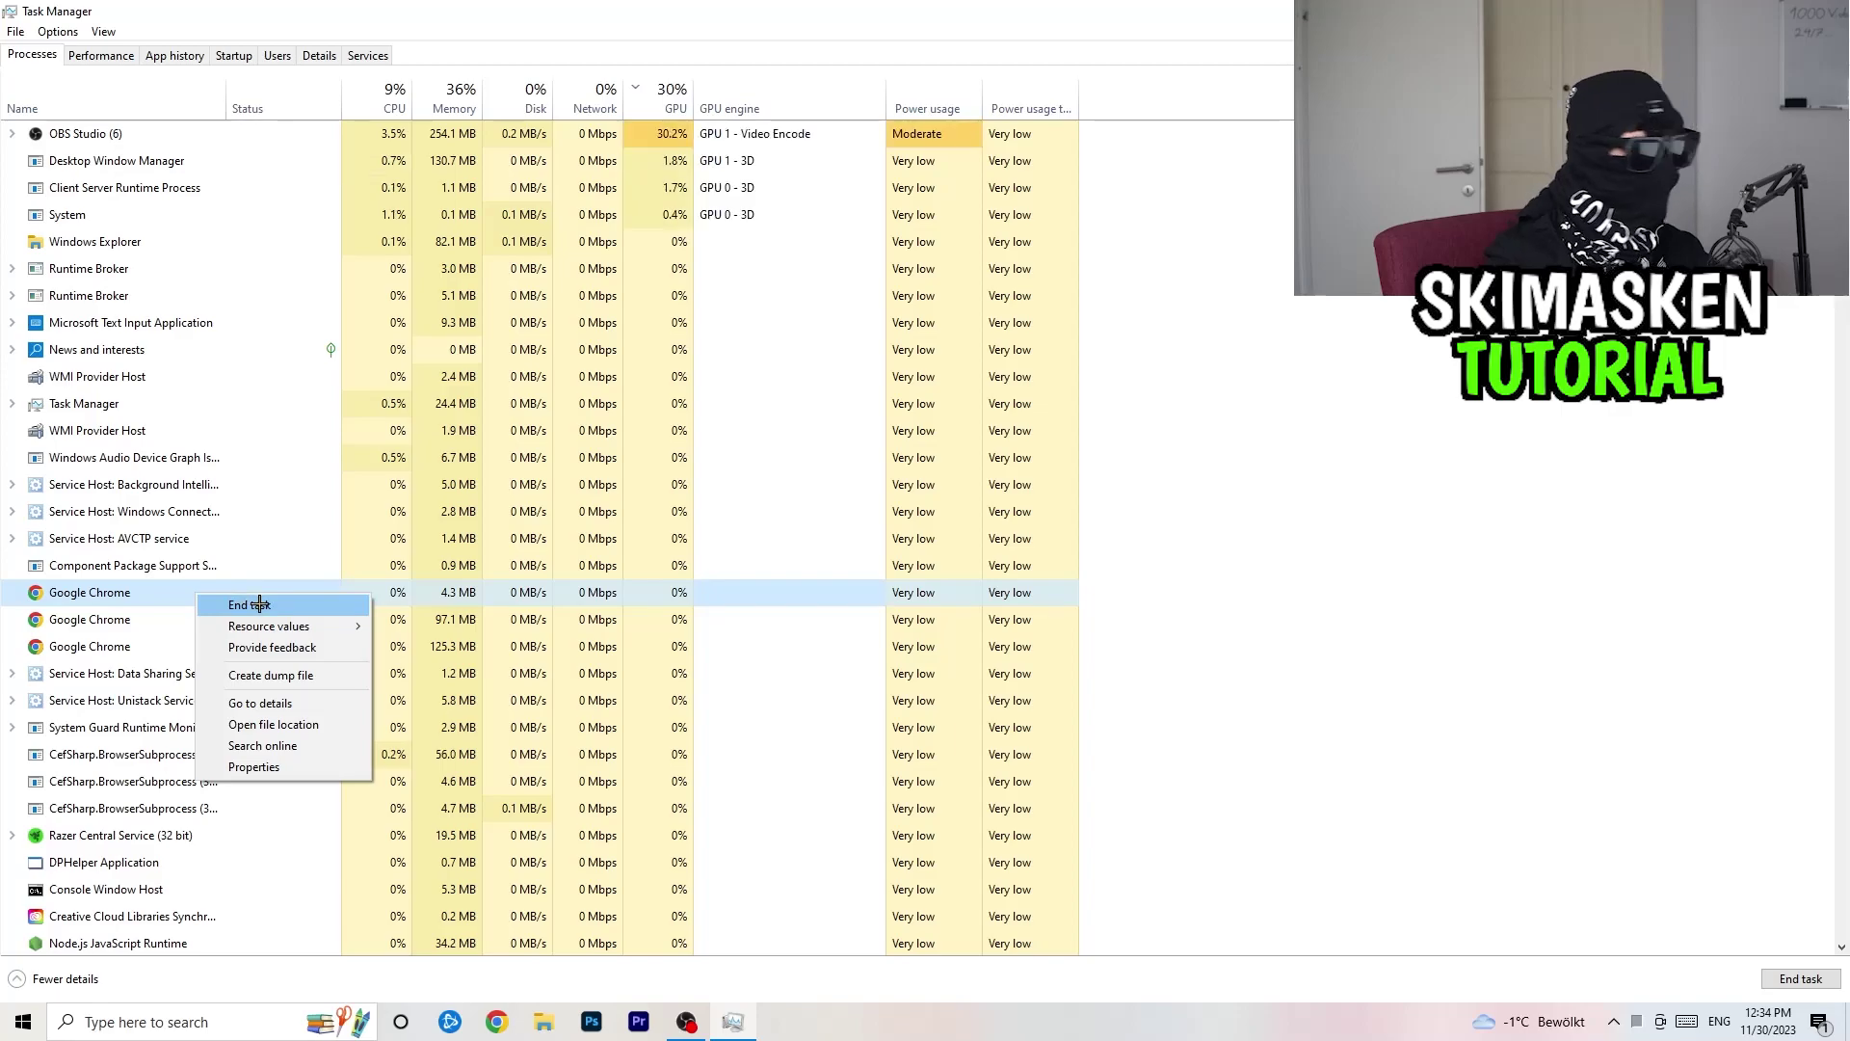
{"action": "left_click", "coordinate": [641, 33]}
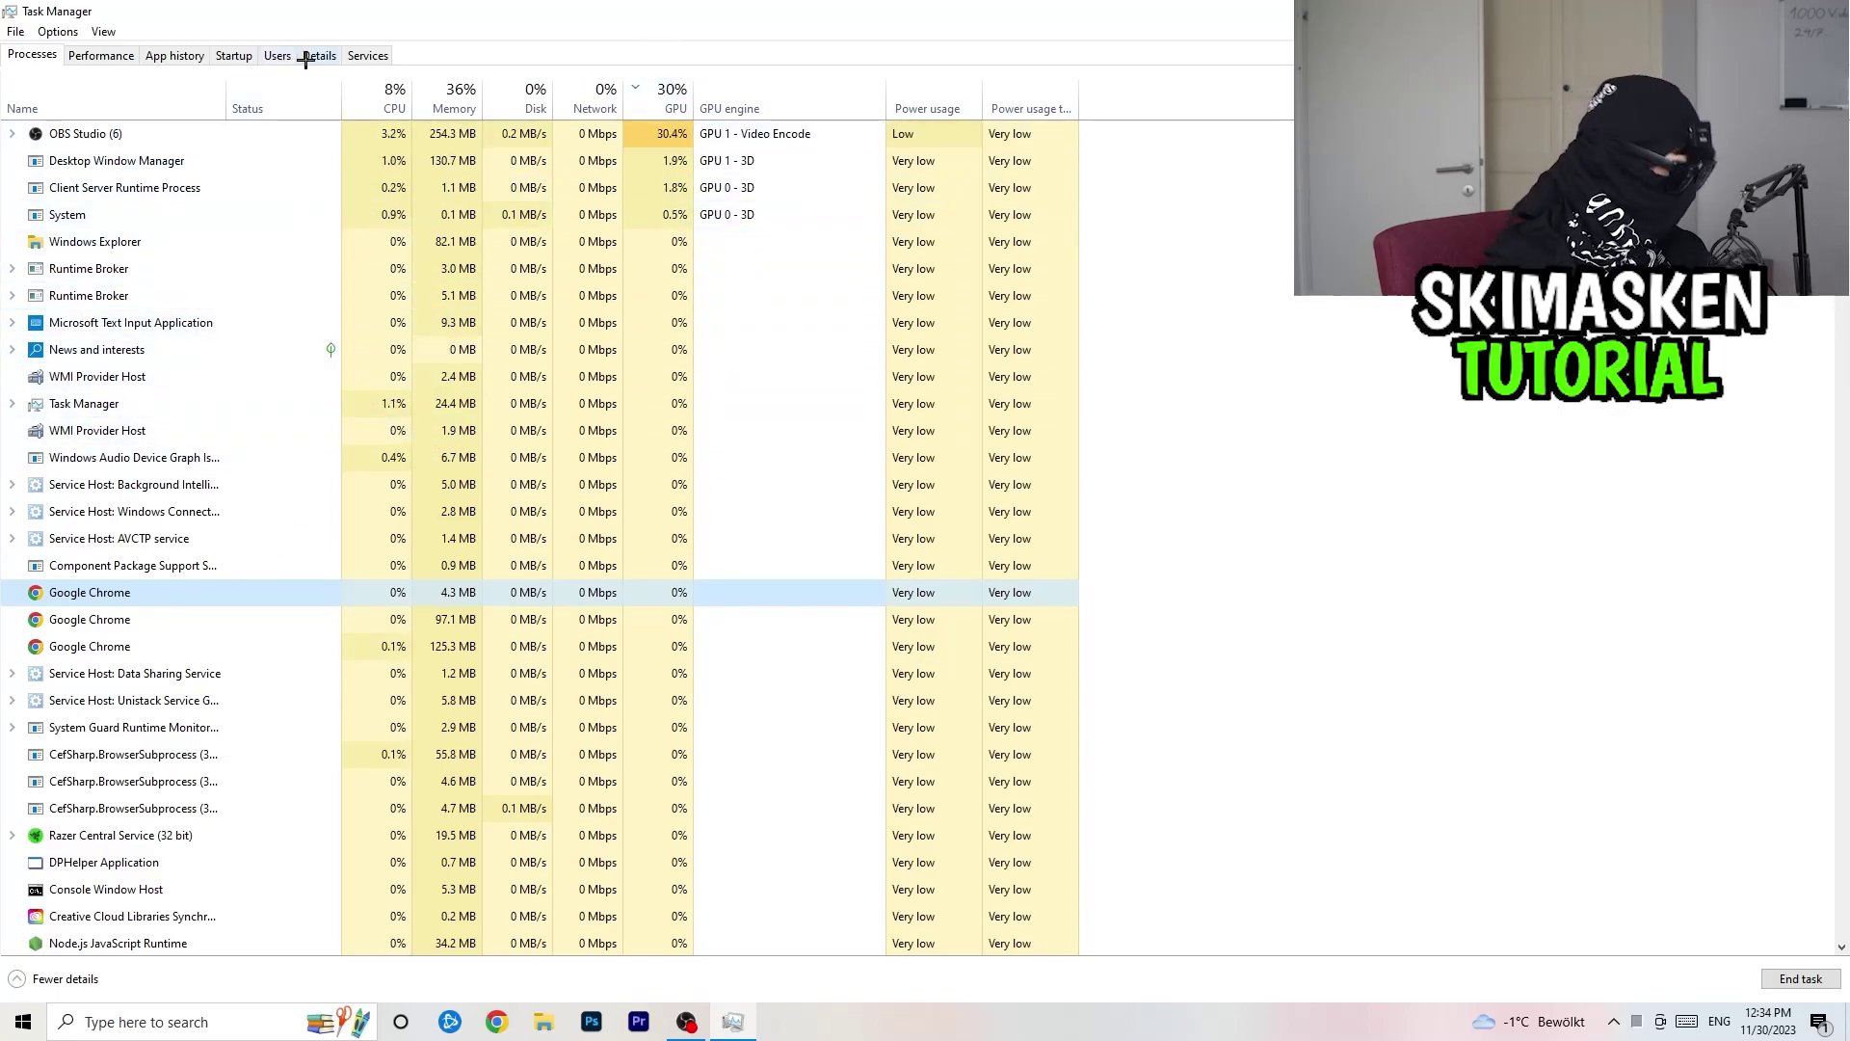
Examine the list of startup programs and the hidden system tray icons, and select the Razer Synapse startup entry
{"action": "left_click", "coordinate": [233, 55]}
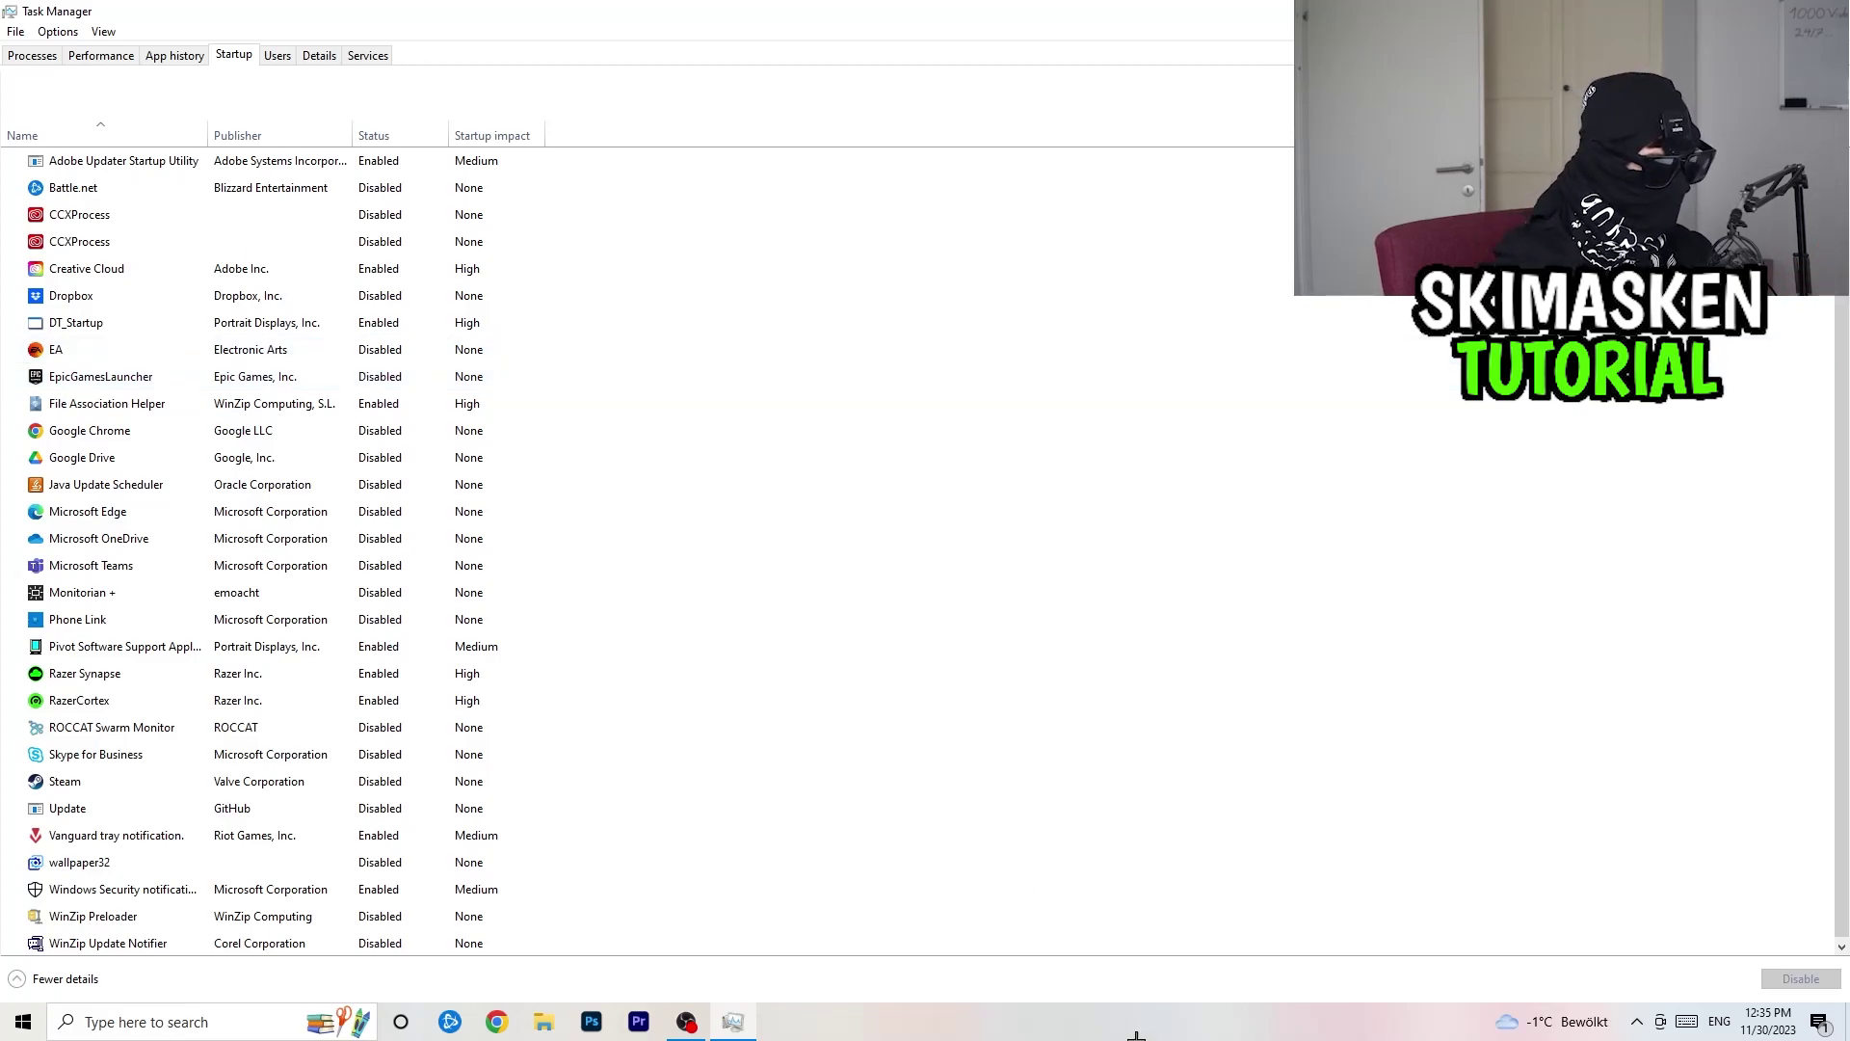
{"action": "left_click", "coordinate": [1637, 1021]}
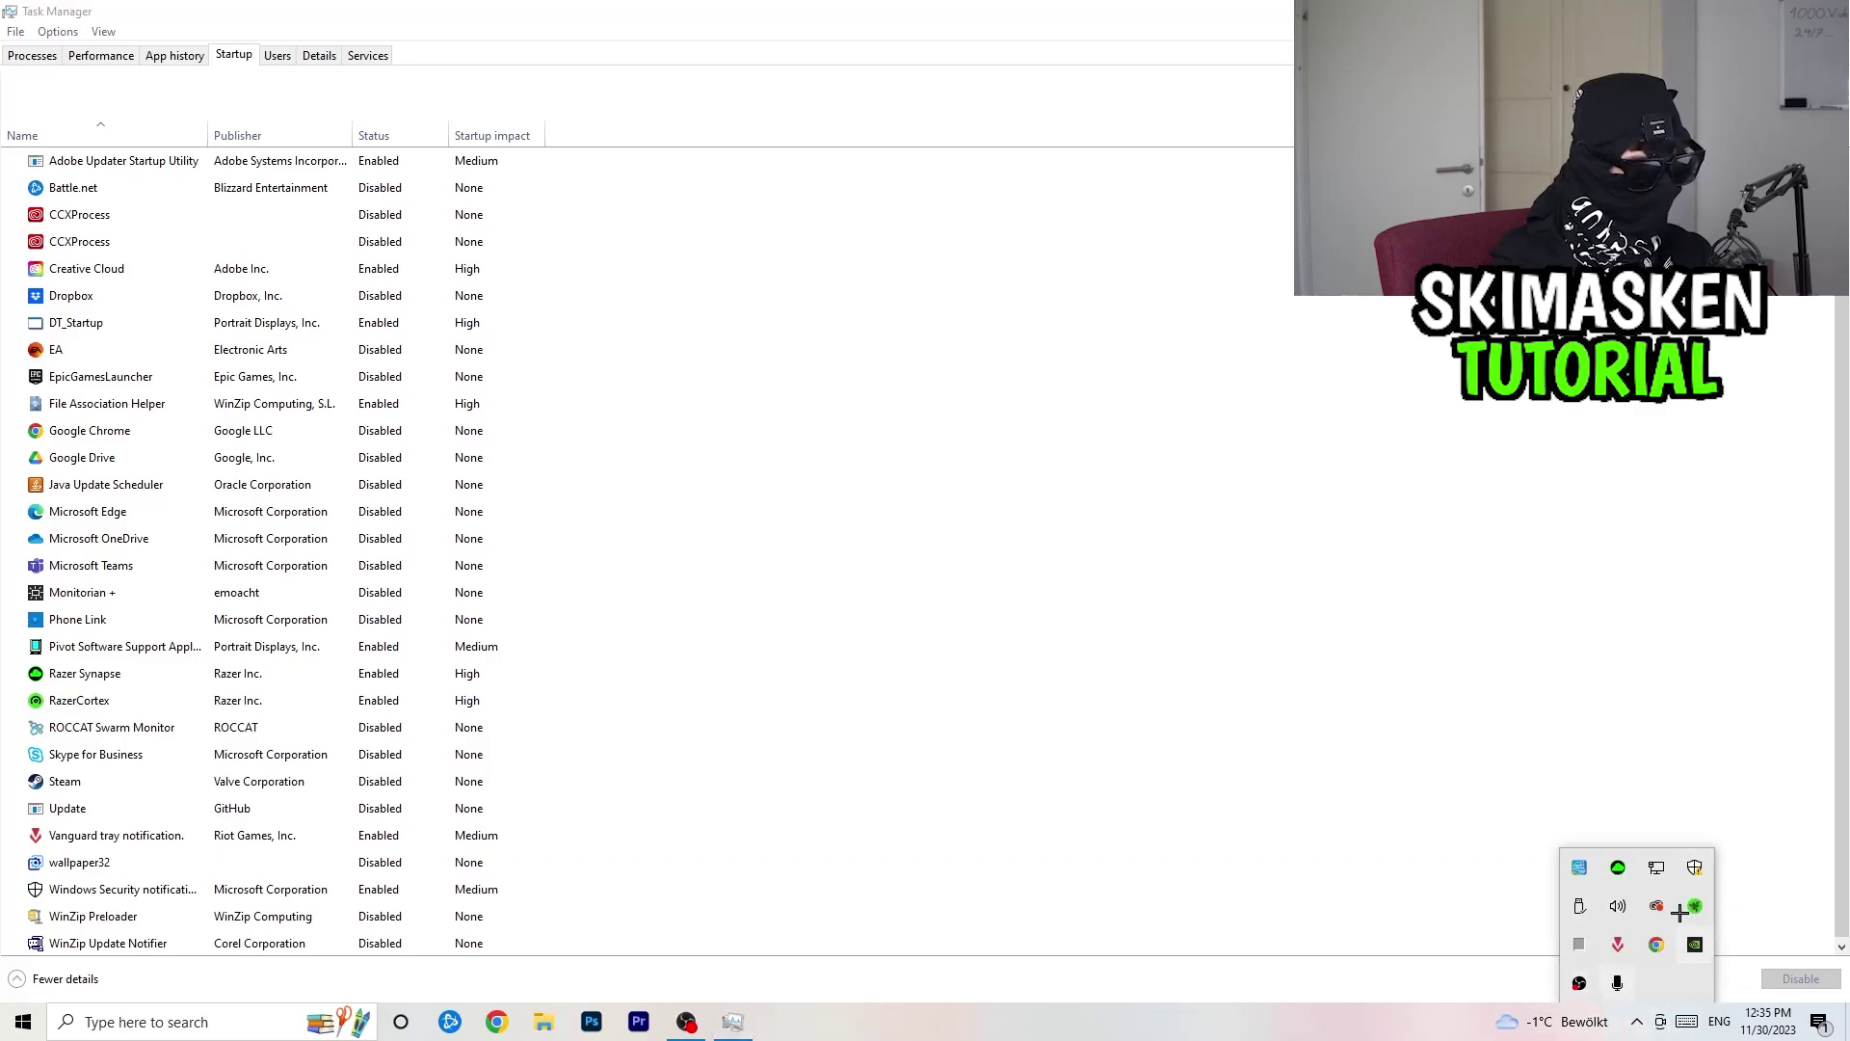
{"action": "left_click", "coordinate": [1108, 674]}
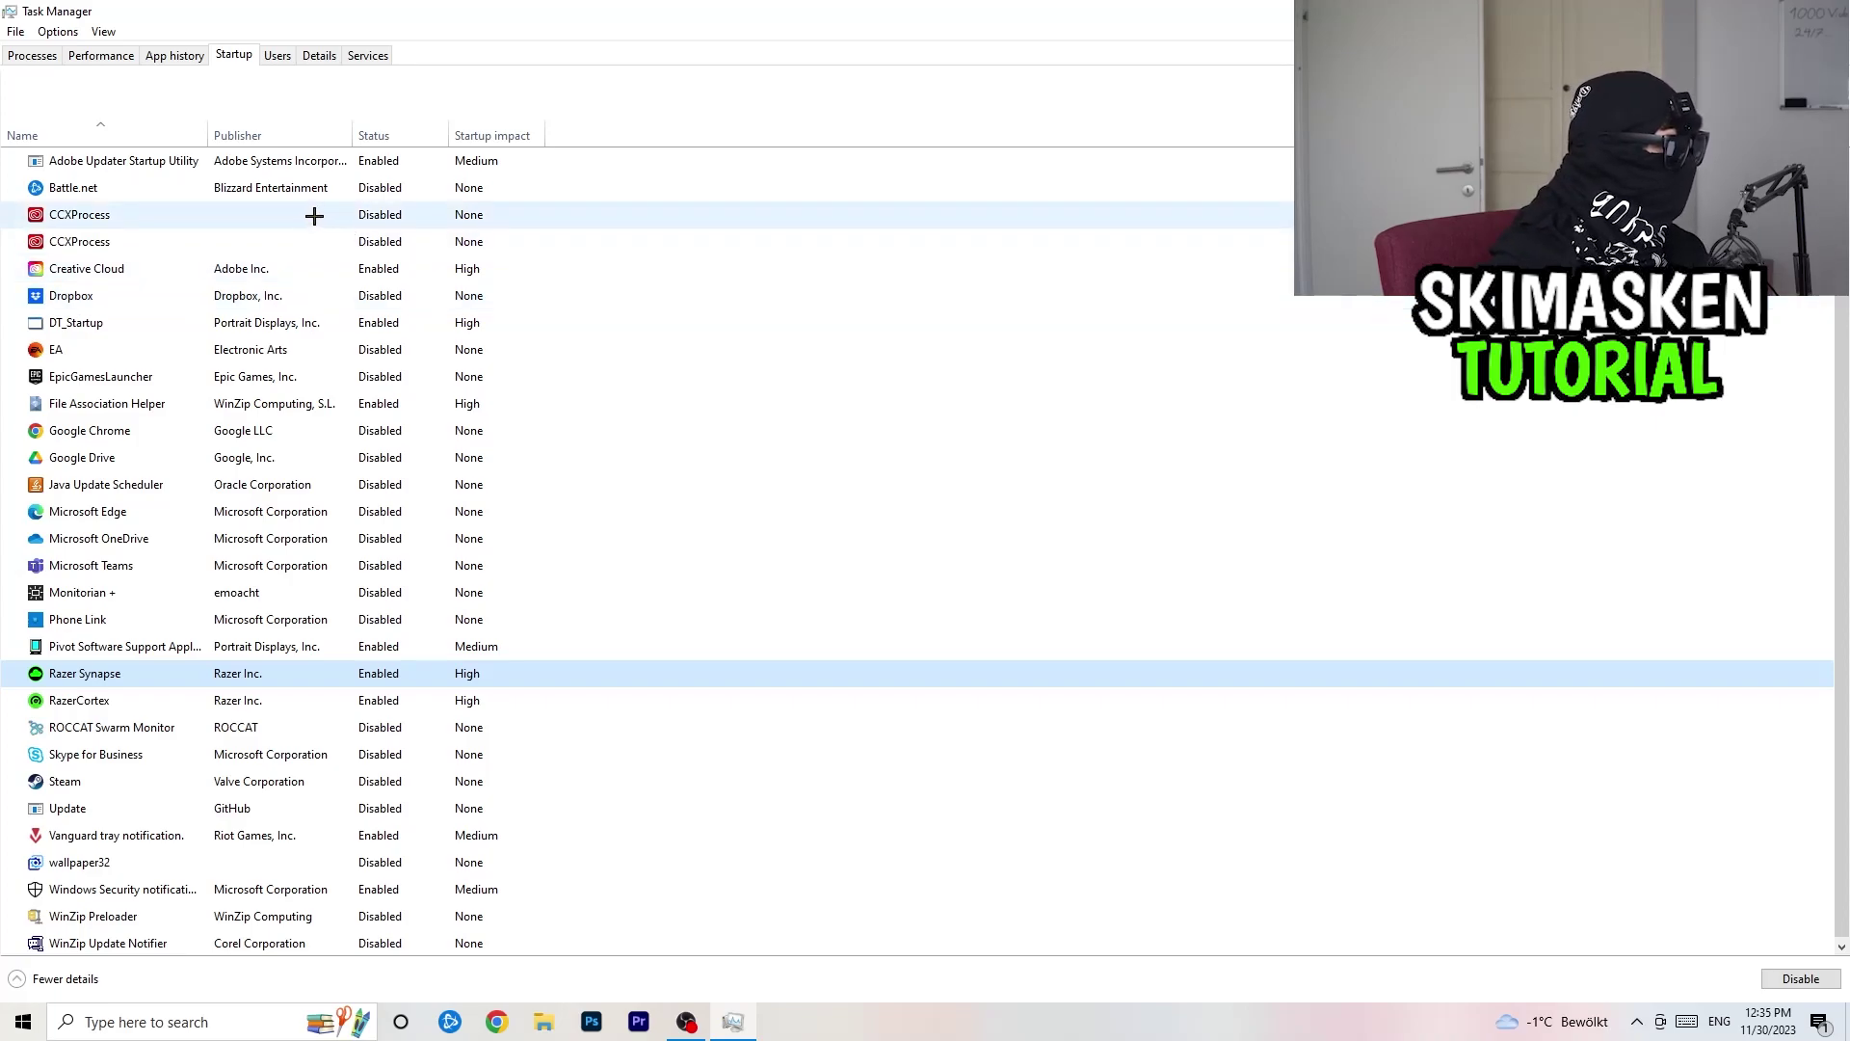
View the priority options for a chrome.exe process in the detailed process list, and close Task Manager
{"action": "left_click", "coordinate": [319, 55]}
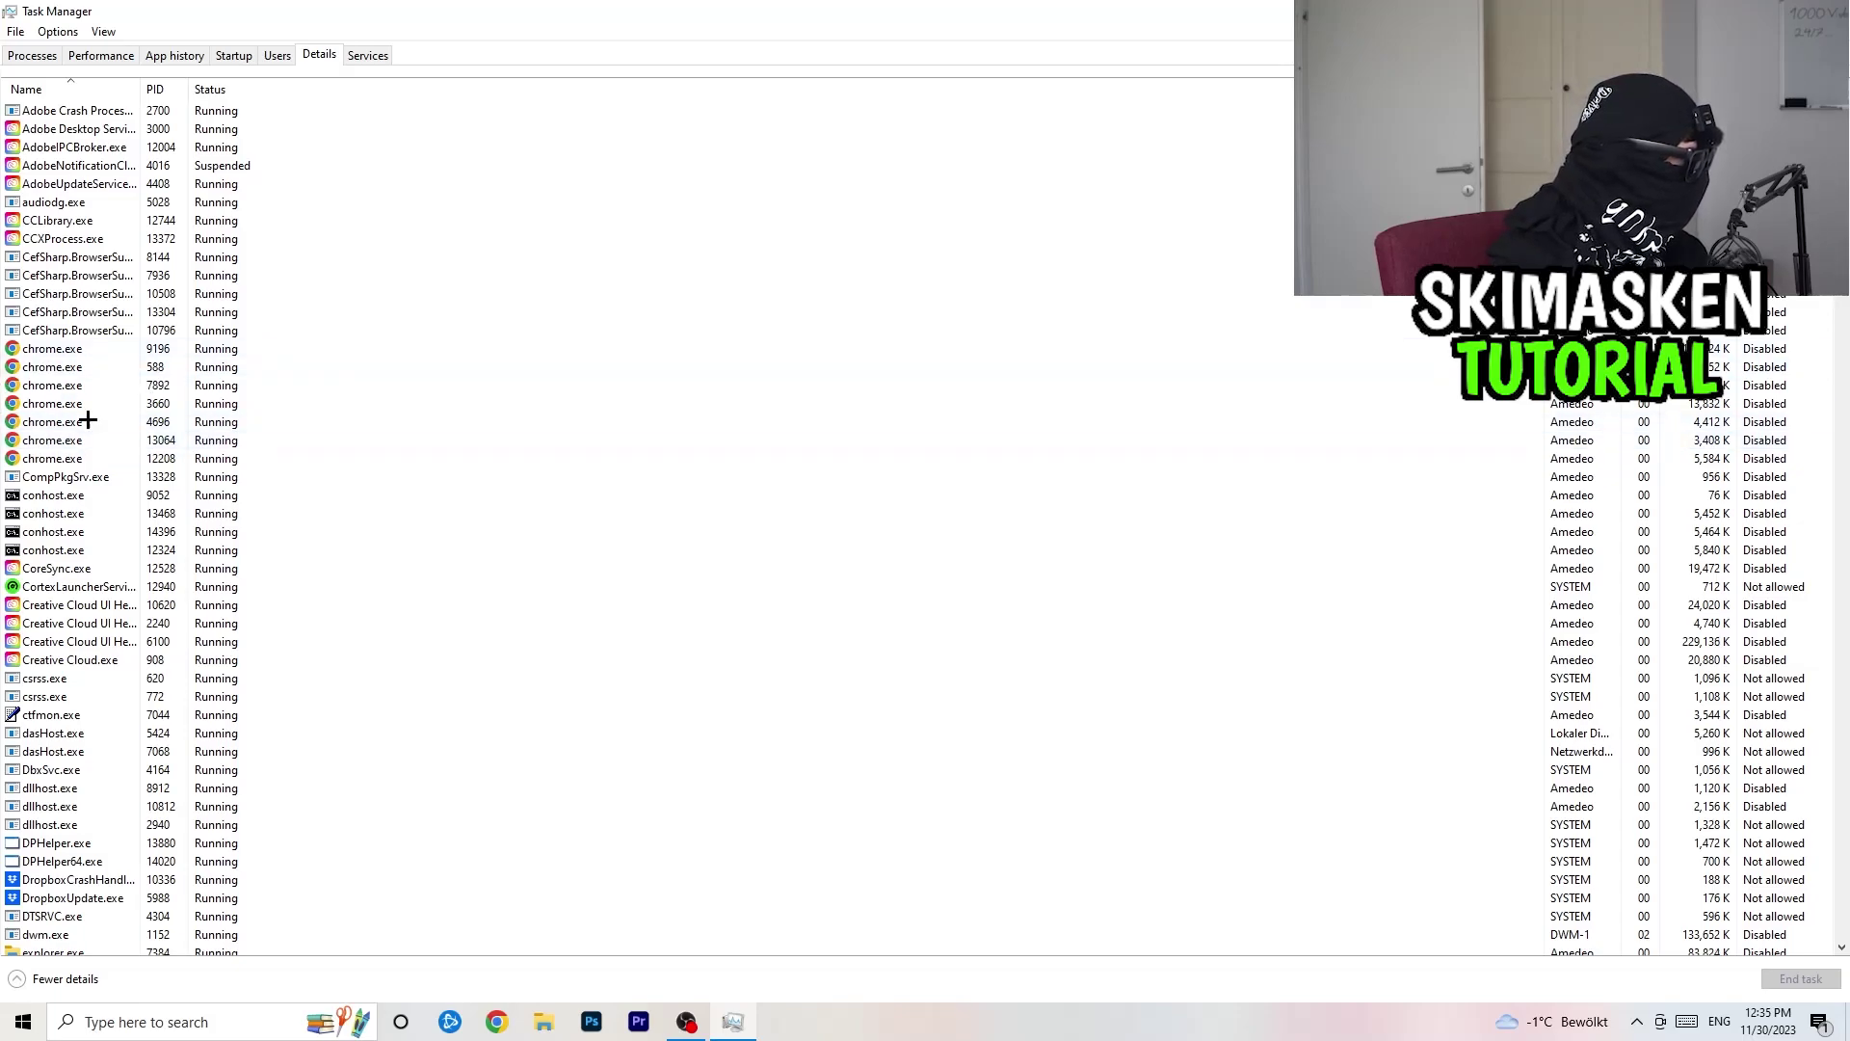
{"action": "right_click", "coordinate": [71, 389]}
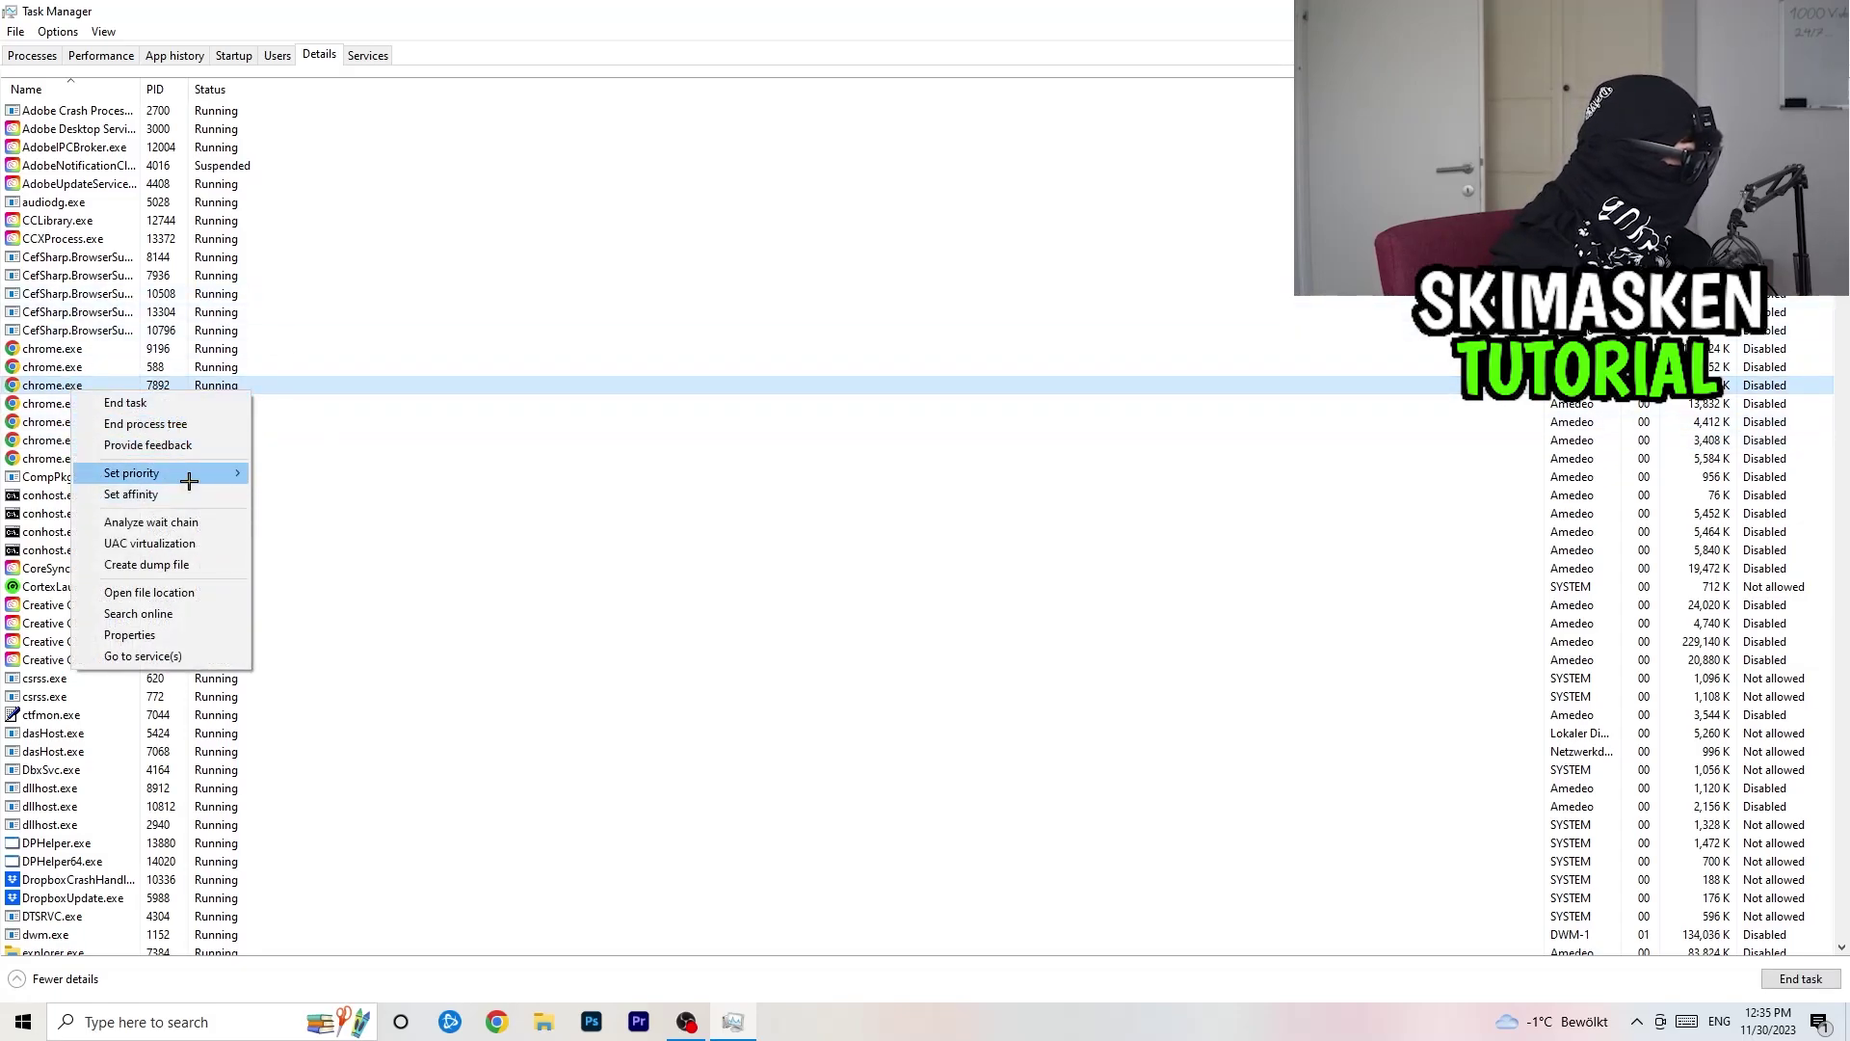
{"action": "mouse_move", "coordinate": [190, 476]}
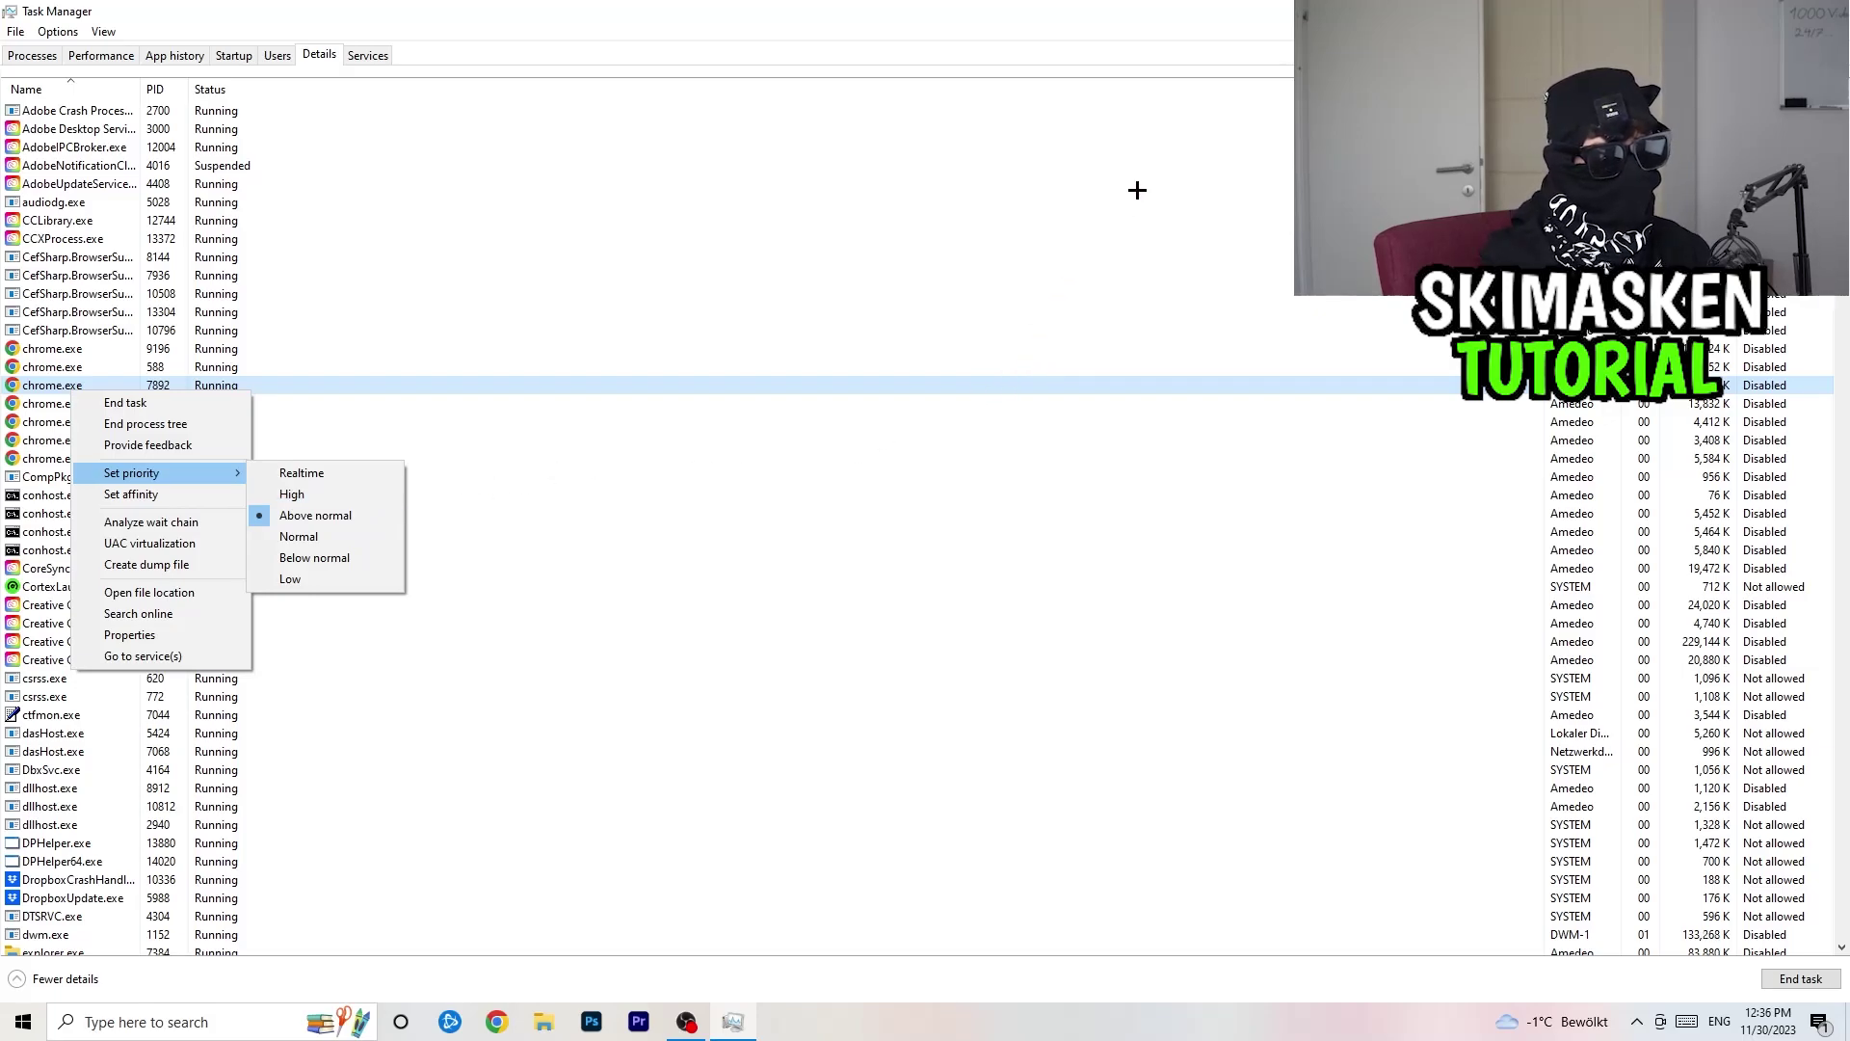
{"action": "left_click", "coordinate": [968, 4]}
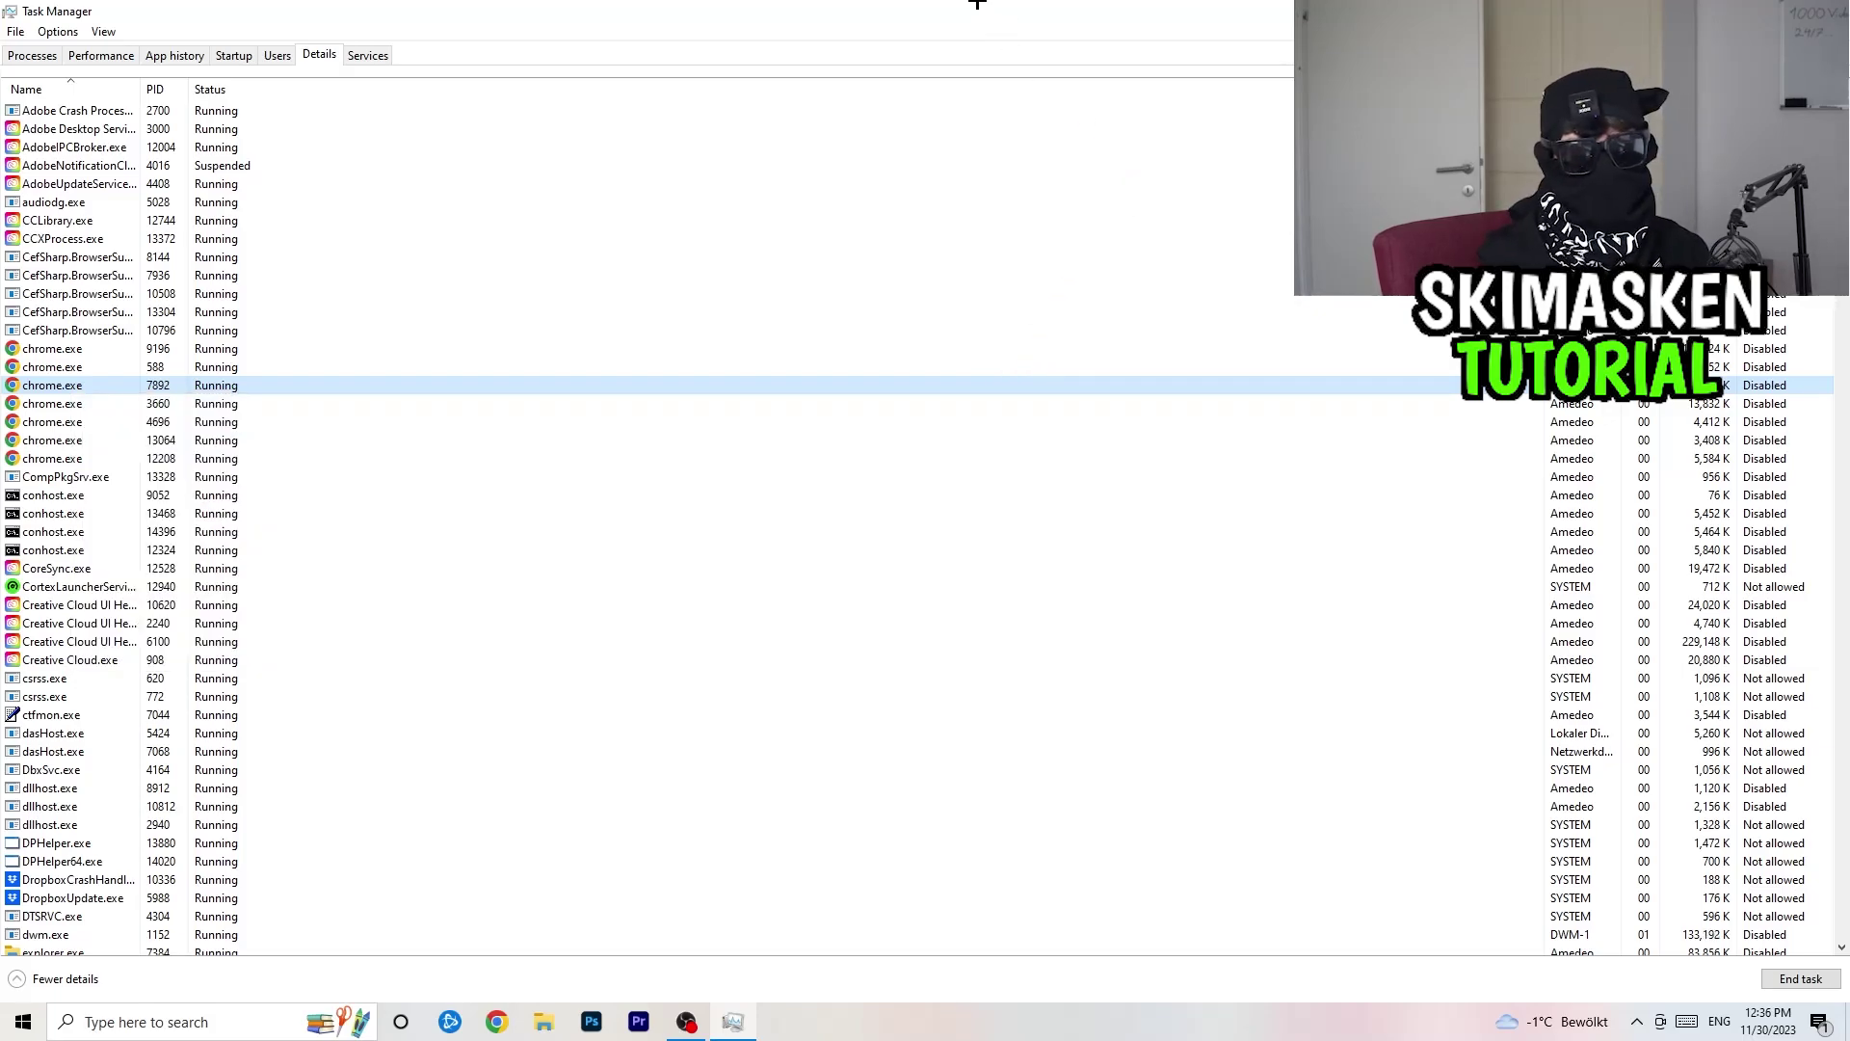
{"action": "key", "text": "alt+F4"}
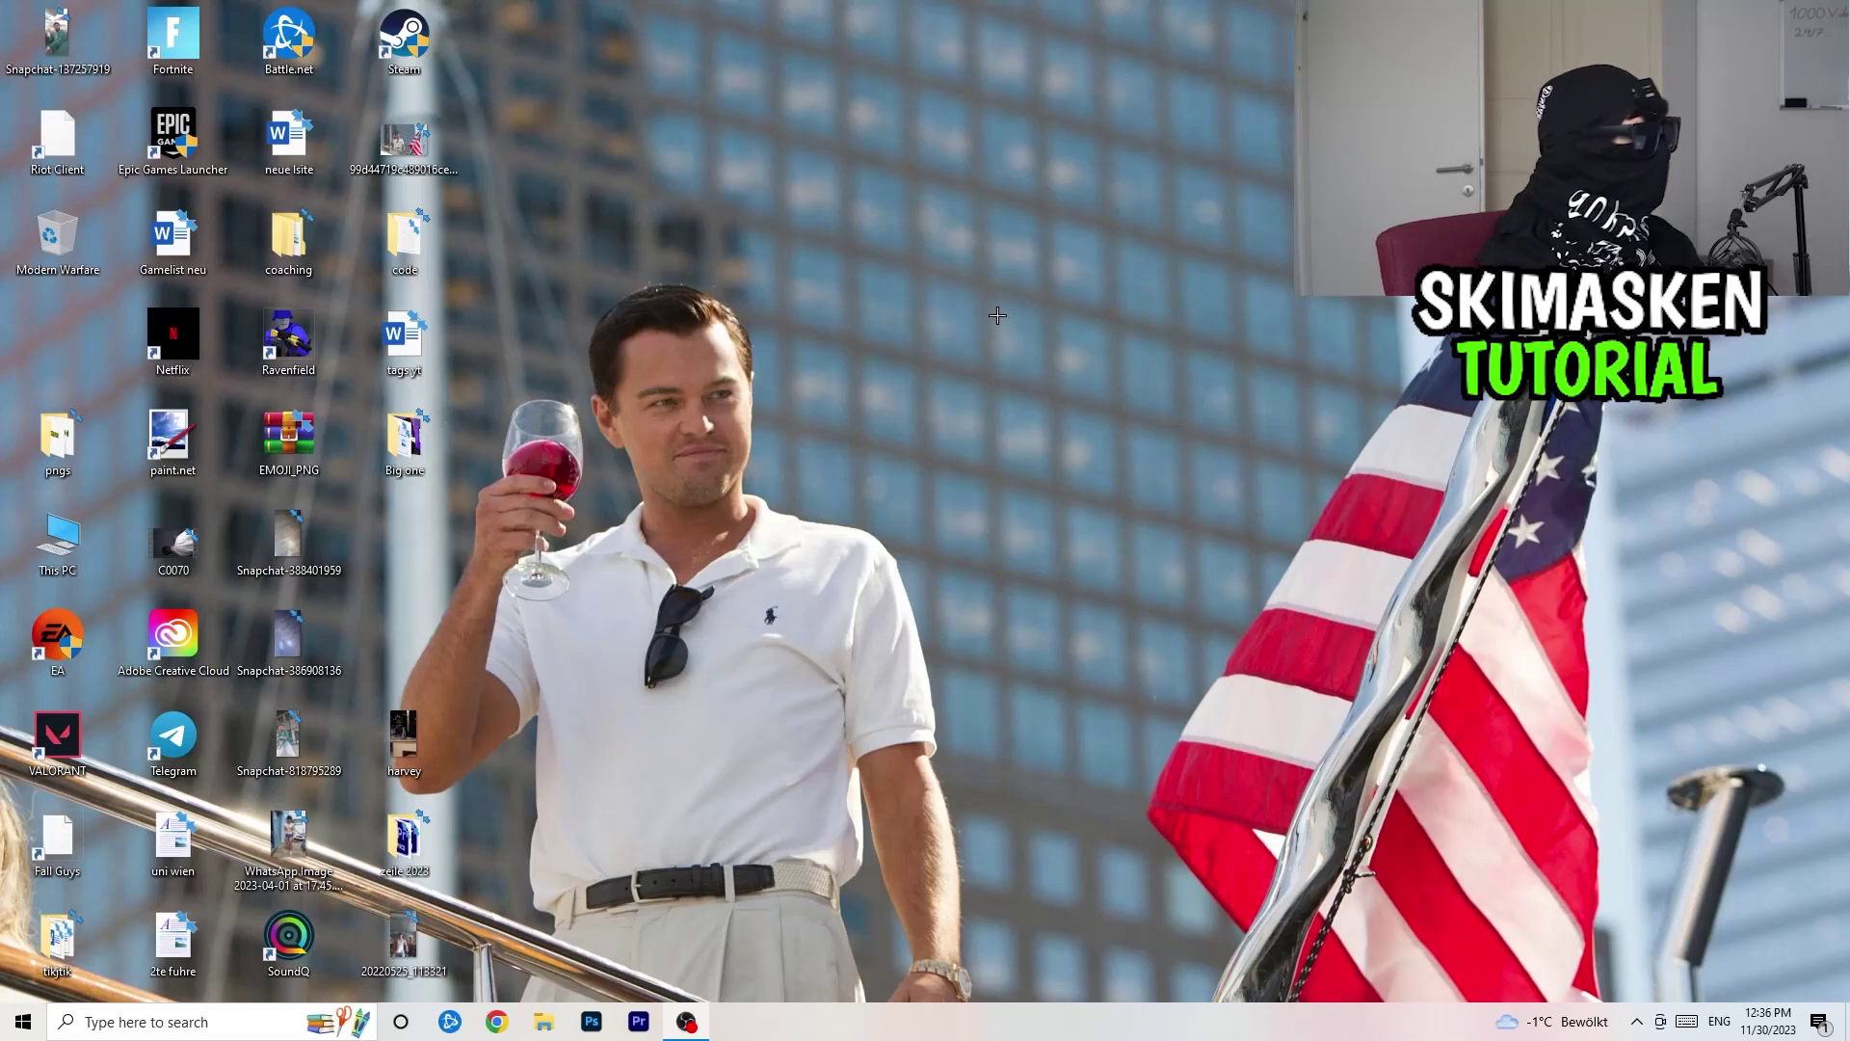
Open the Windows gaming settings and check the Game Bar, Captures and Game Mode options
{"action": "left_click", "coordinate": [9, 1031]}
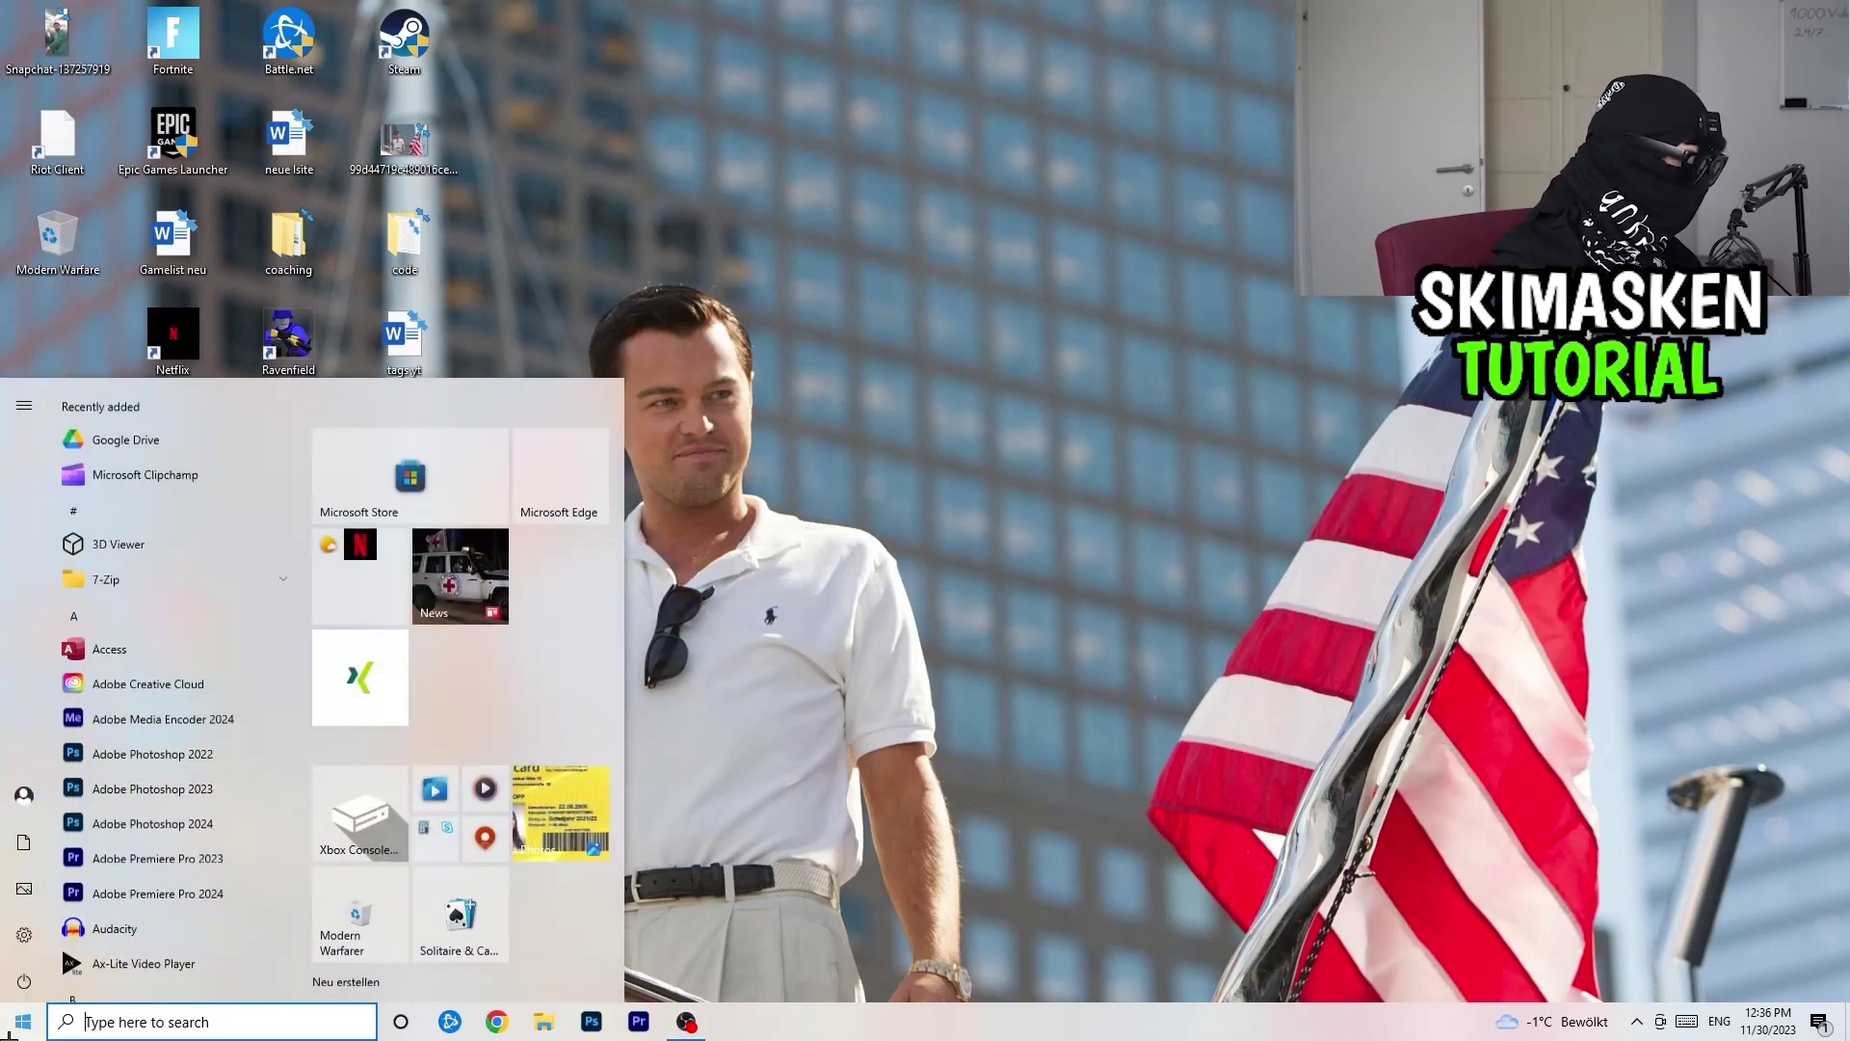
{"action": "left_click", "coordinate": [5, 933]}
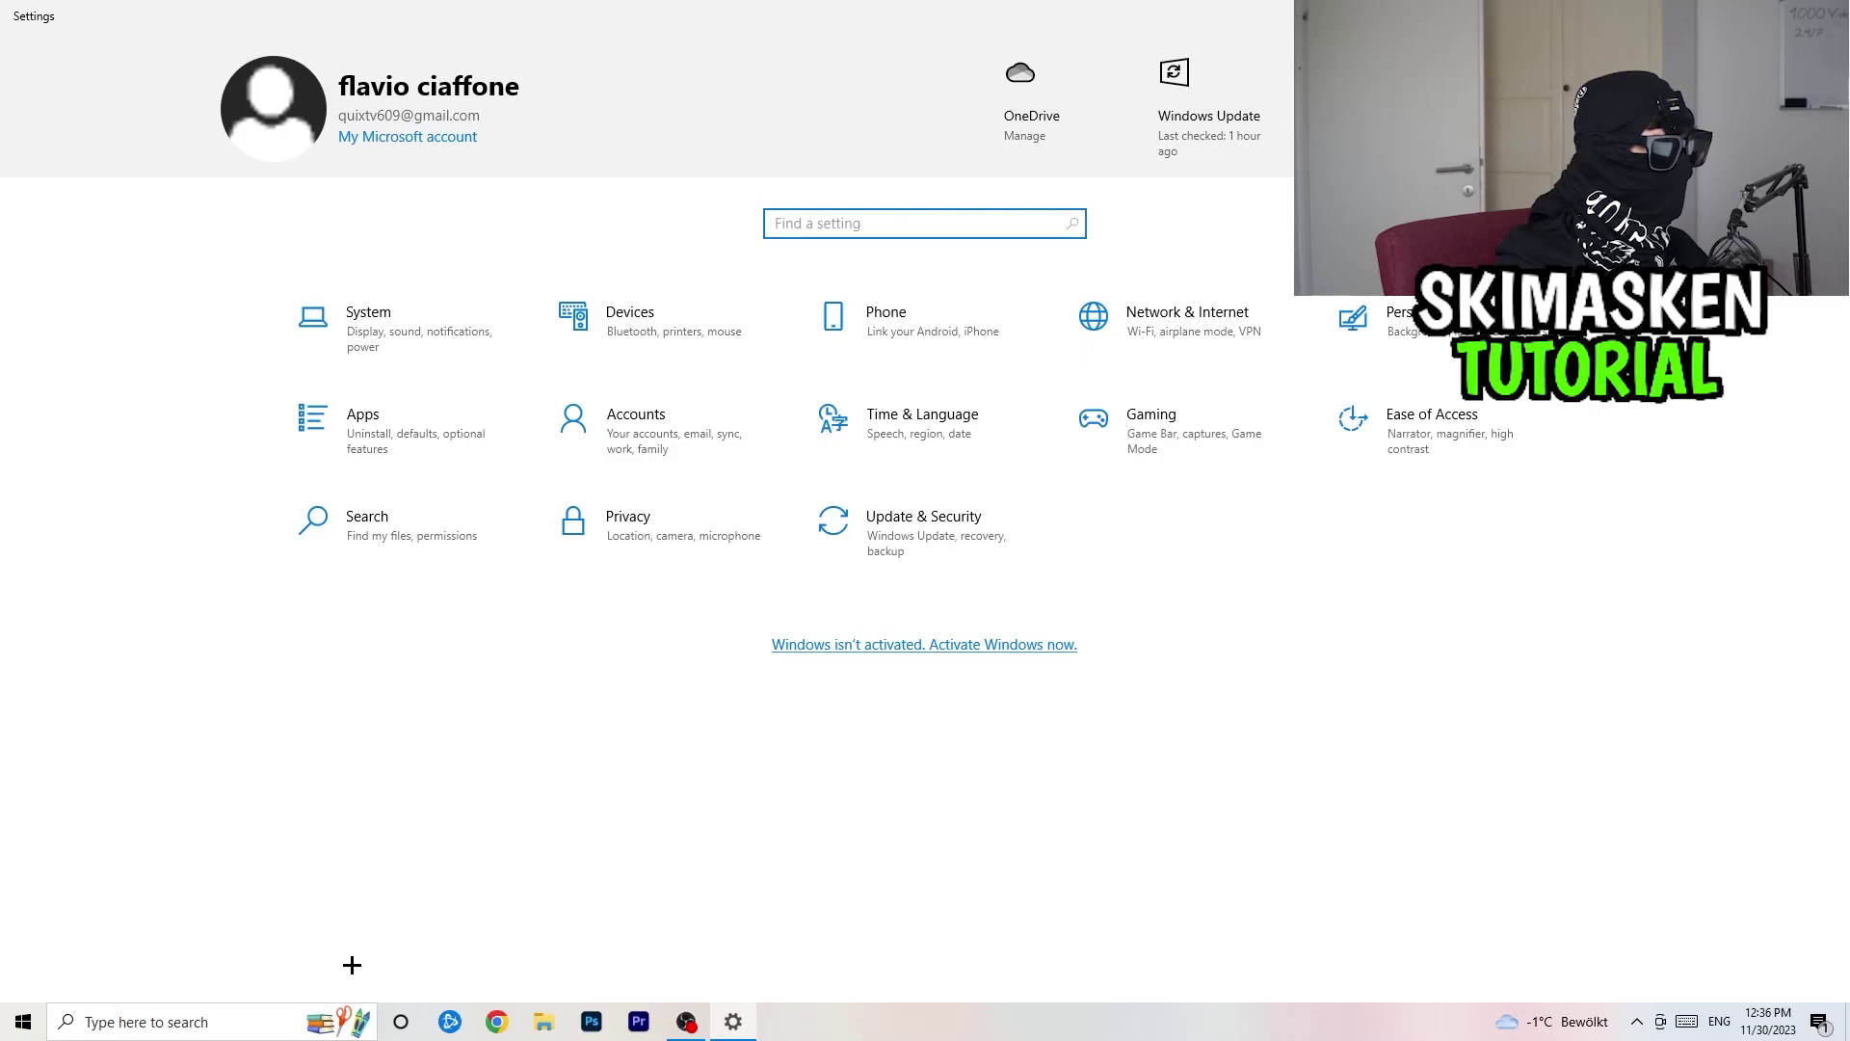
{"action": "left_click", "coordinate": [1220, 451]}
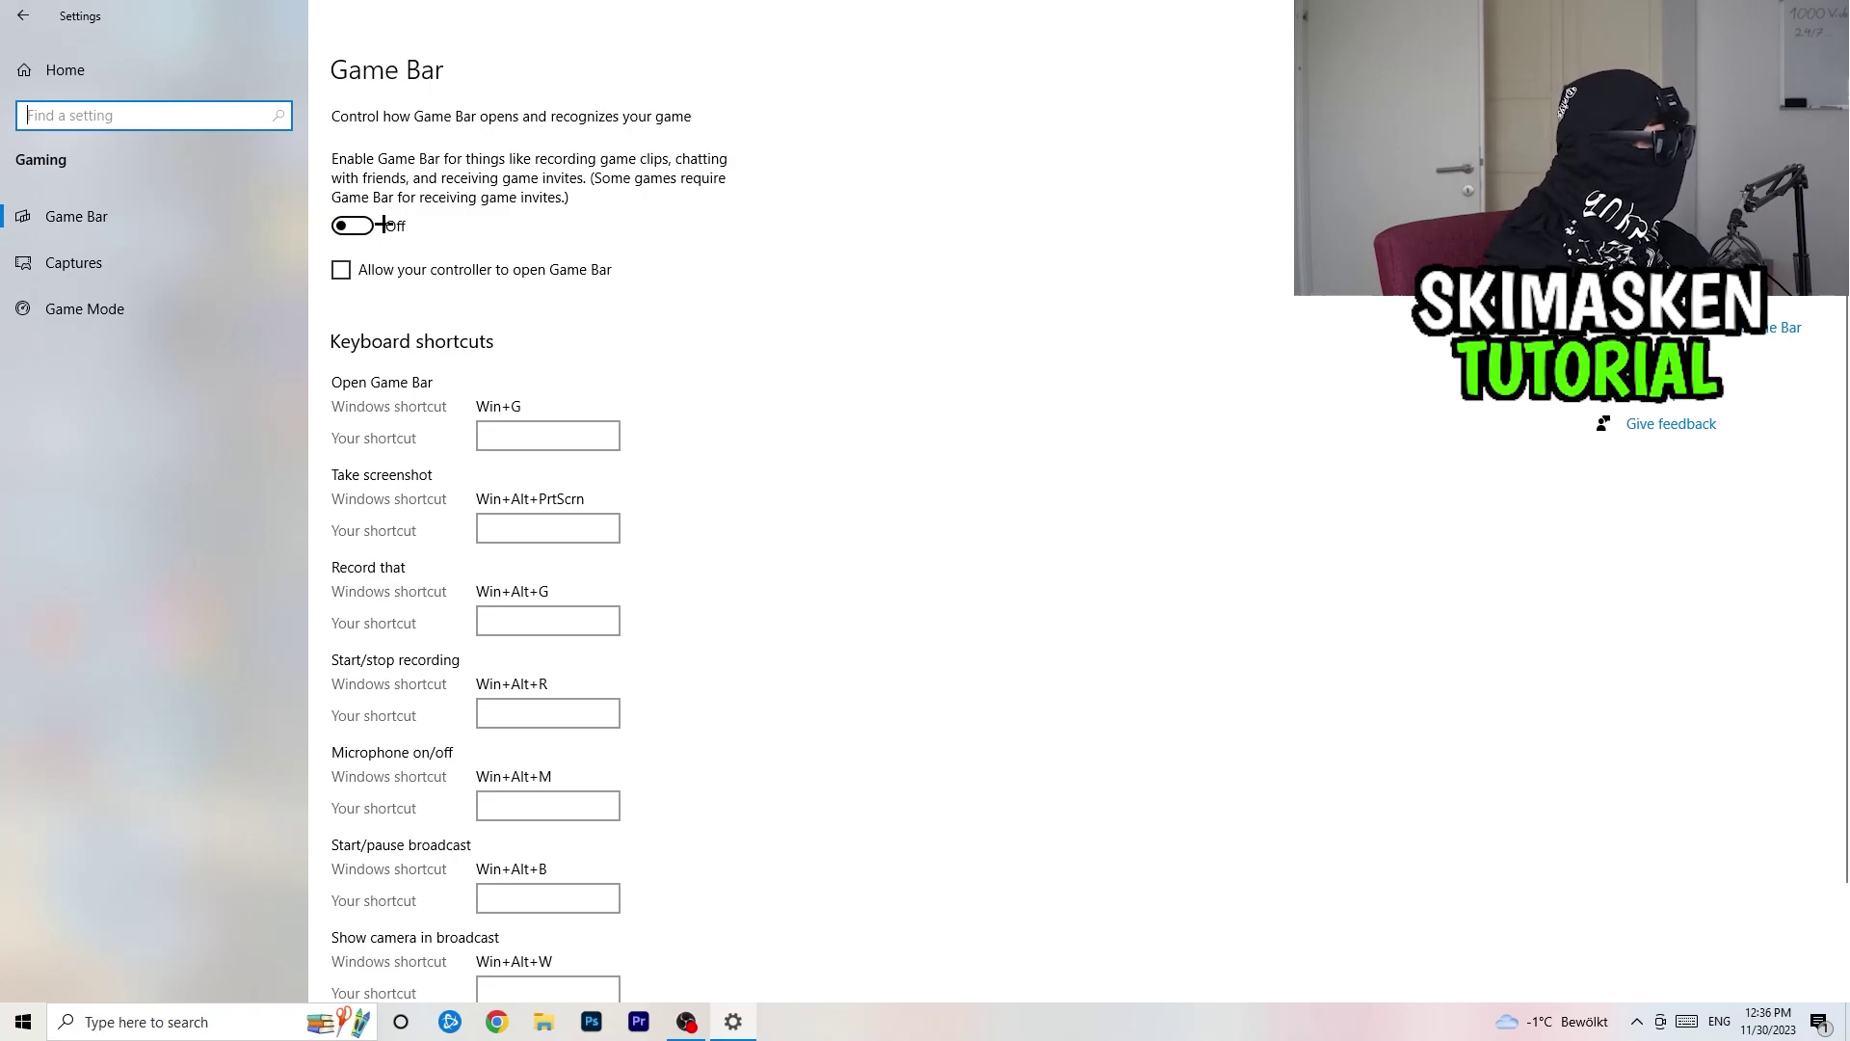
{"action": "left_click", "coordinate": [73, 262]}
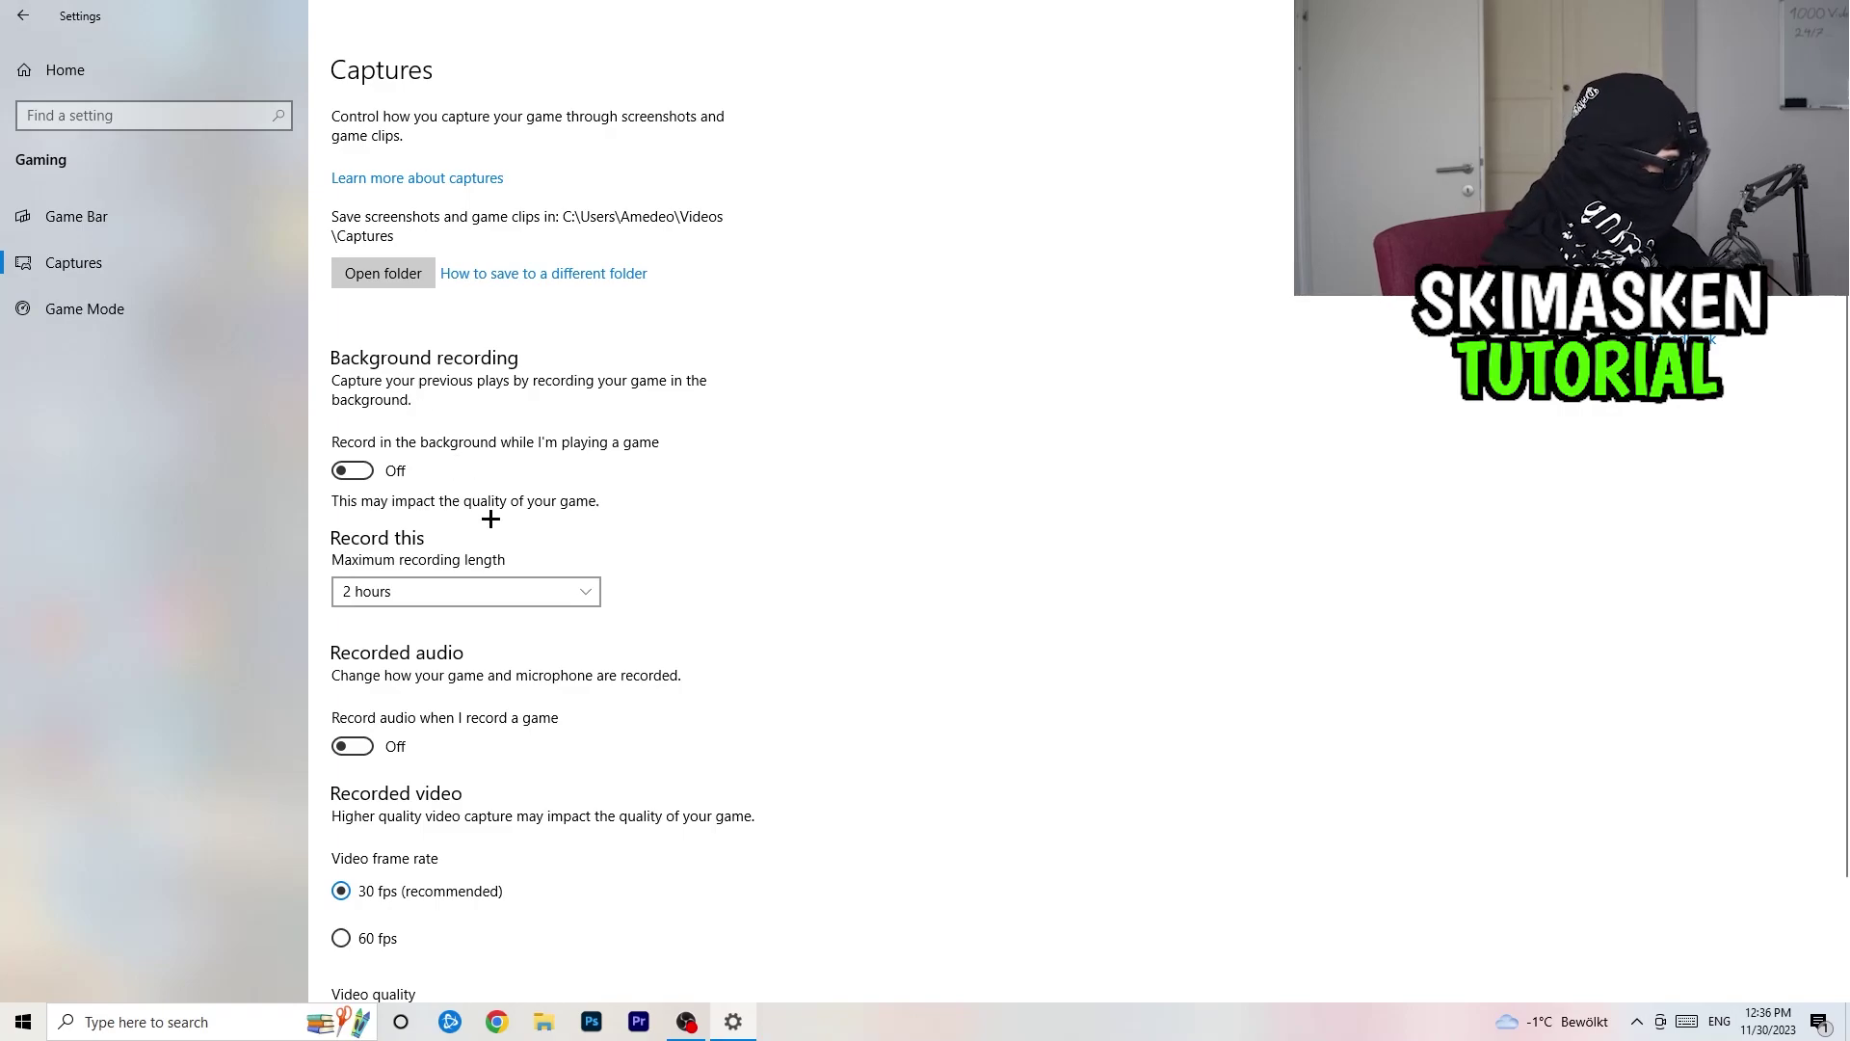
{"action": "scroll", "coordinate": [371, 470], "scroll_direction": "down", "scroll_amount": 2}
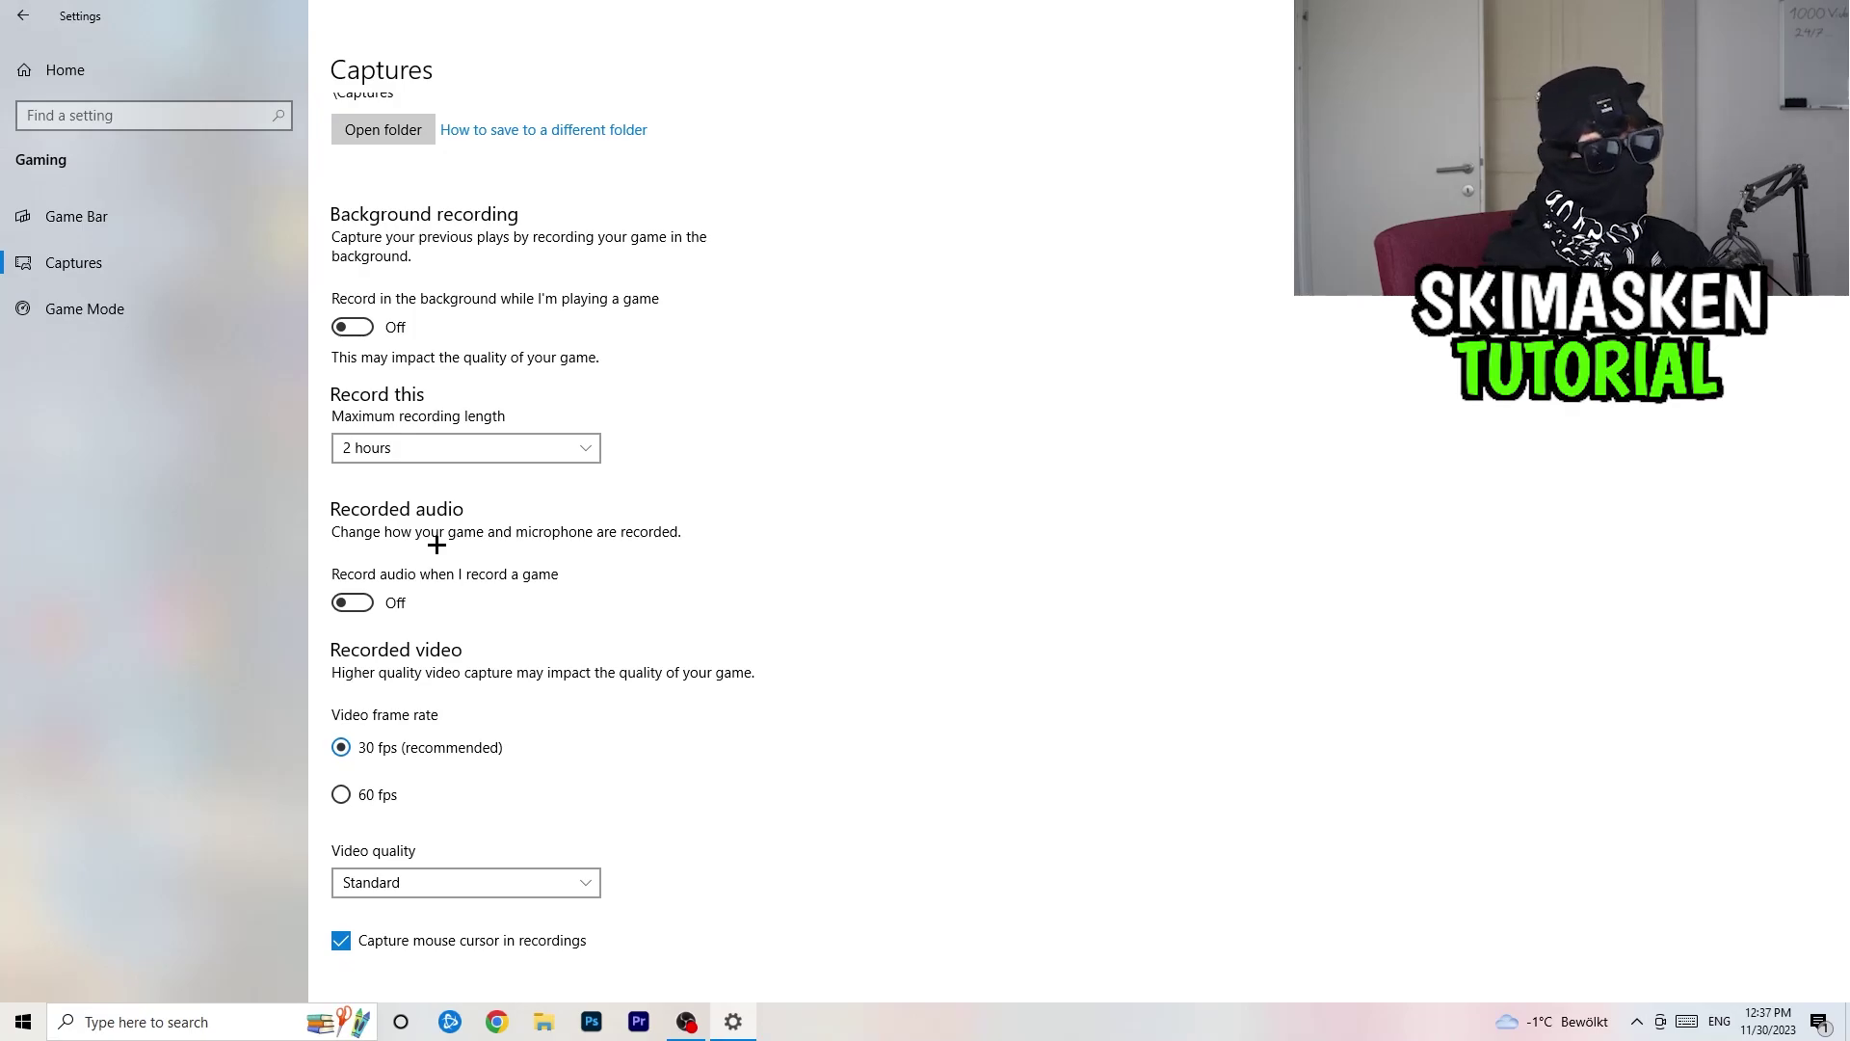
{"action": "left_click", "coordinate": [181, 306]}
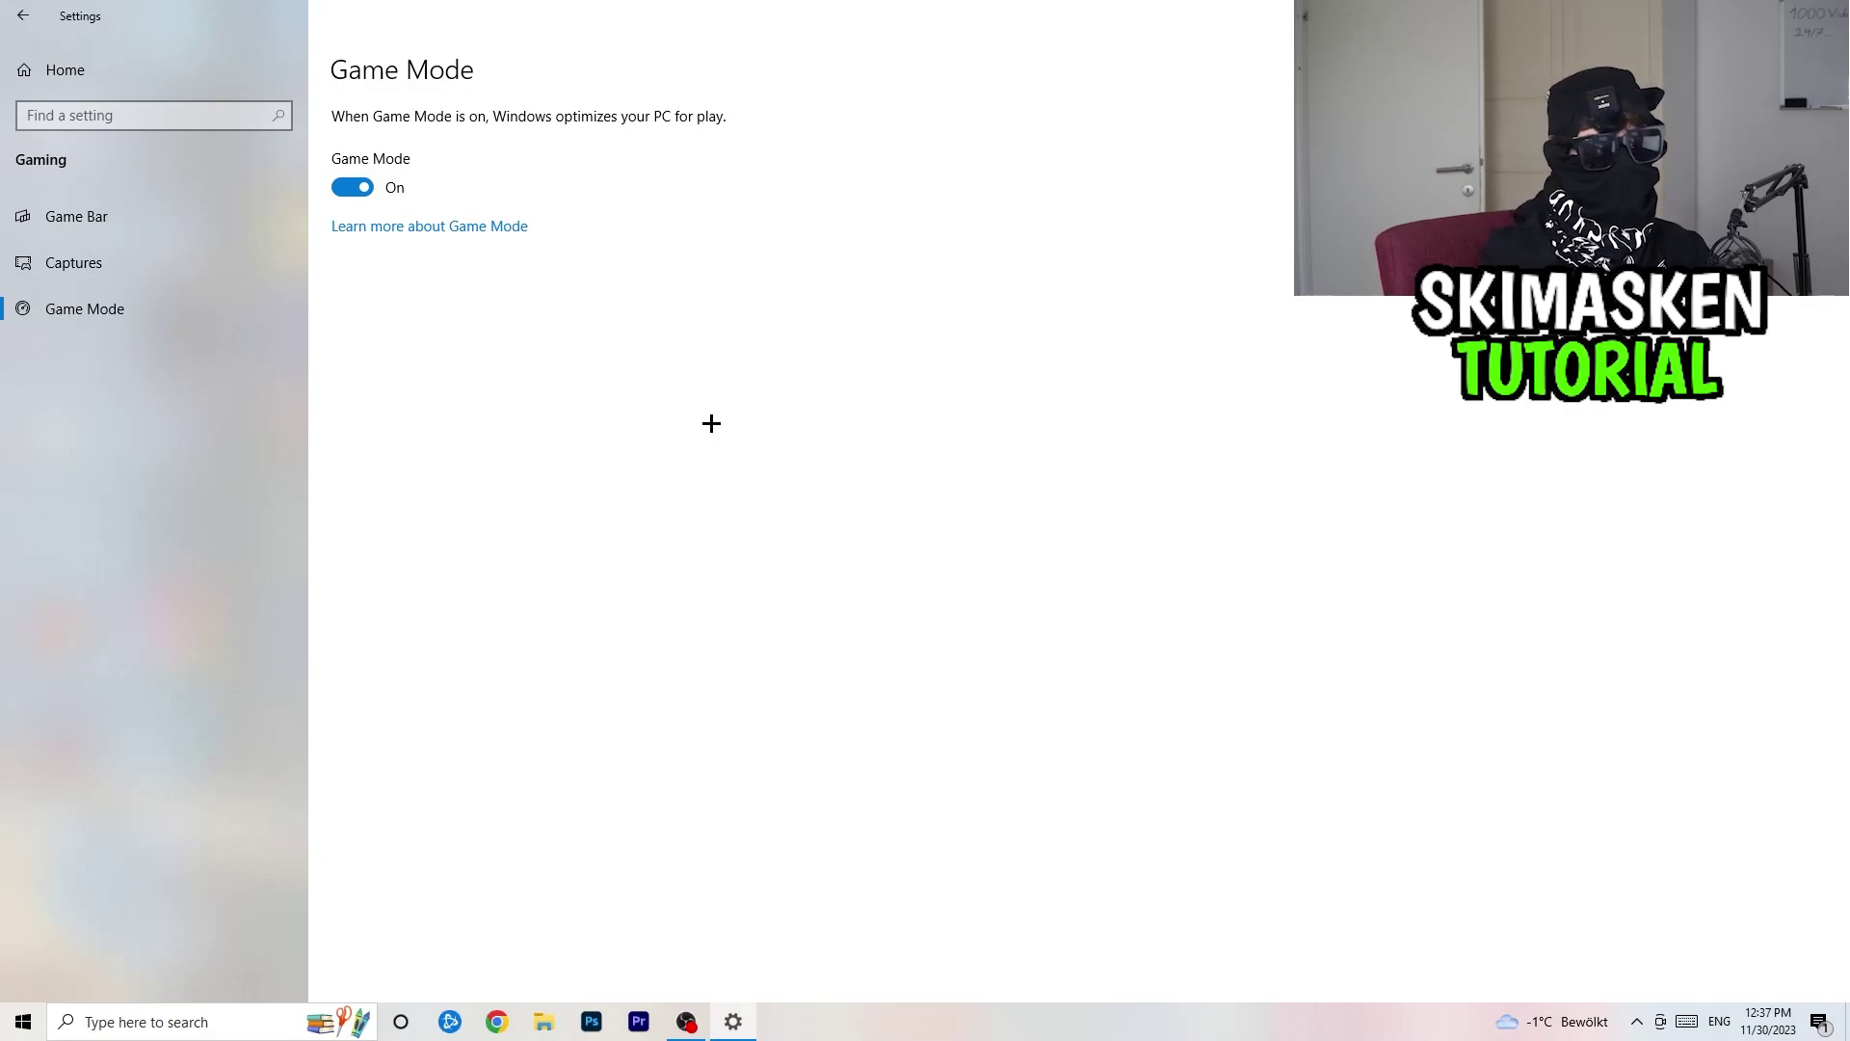
Open the System display settings and check the options for text and app scaling and for display resolution
{"action": "left_click", "coordinate": [22, 15]}
{"action": "left_click", "coordinate": [401, 351]}
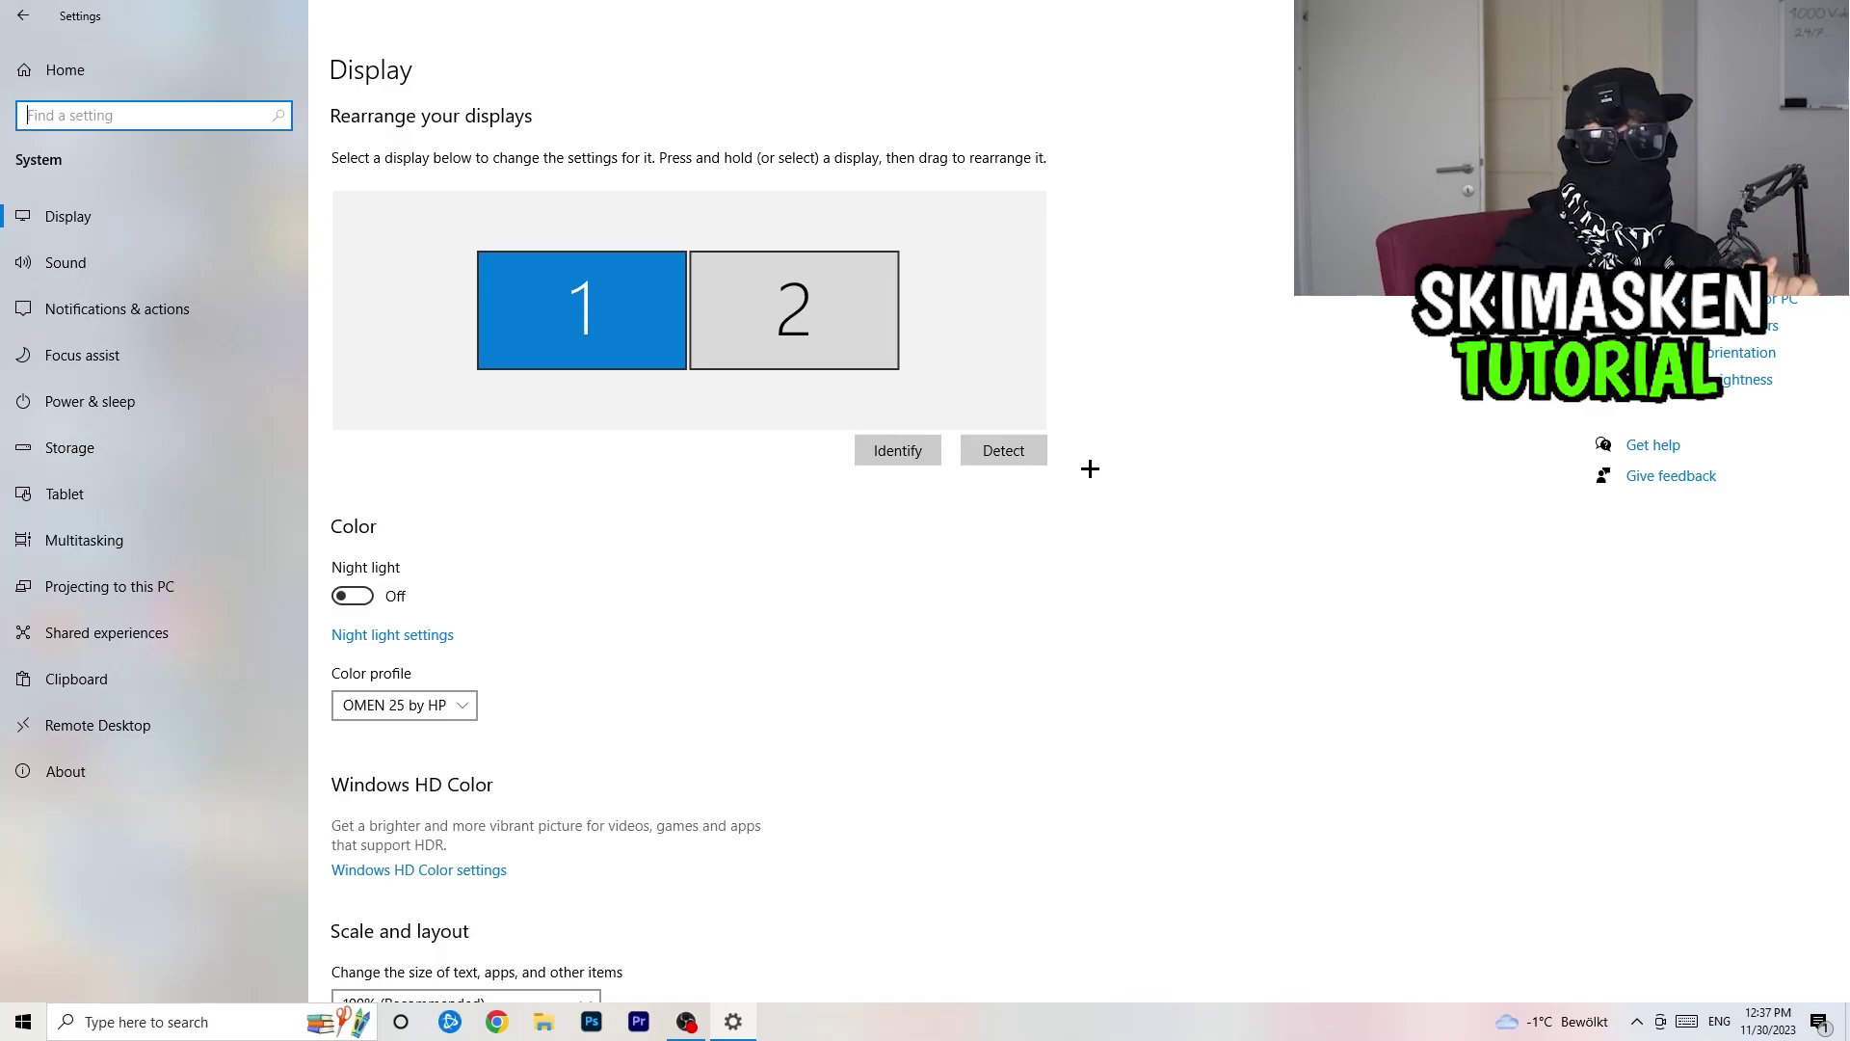
{"action": "scroll", "coordinate": [675, 490], "scroll_direction": "down", "scroll_amount": 5}
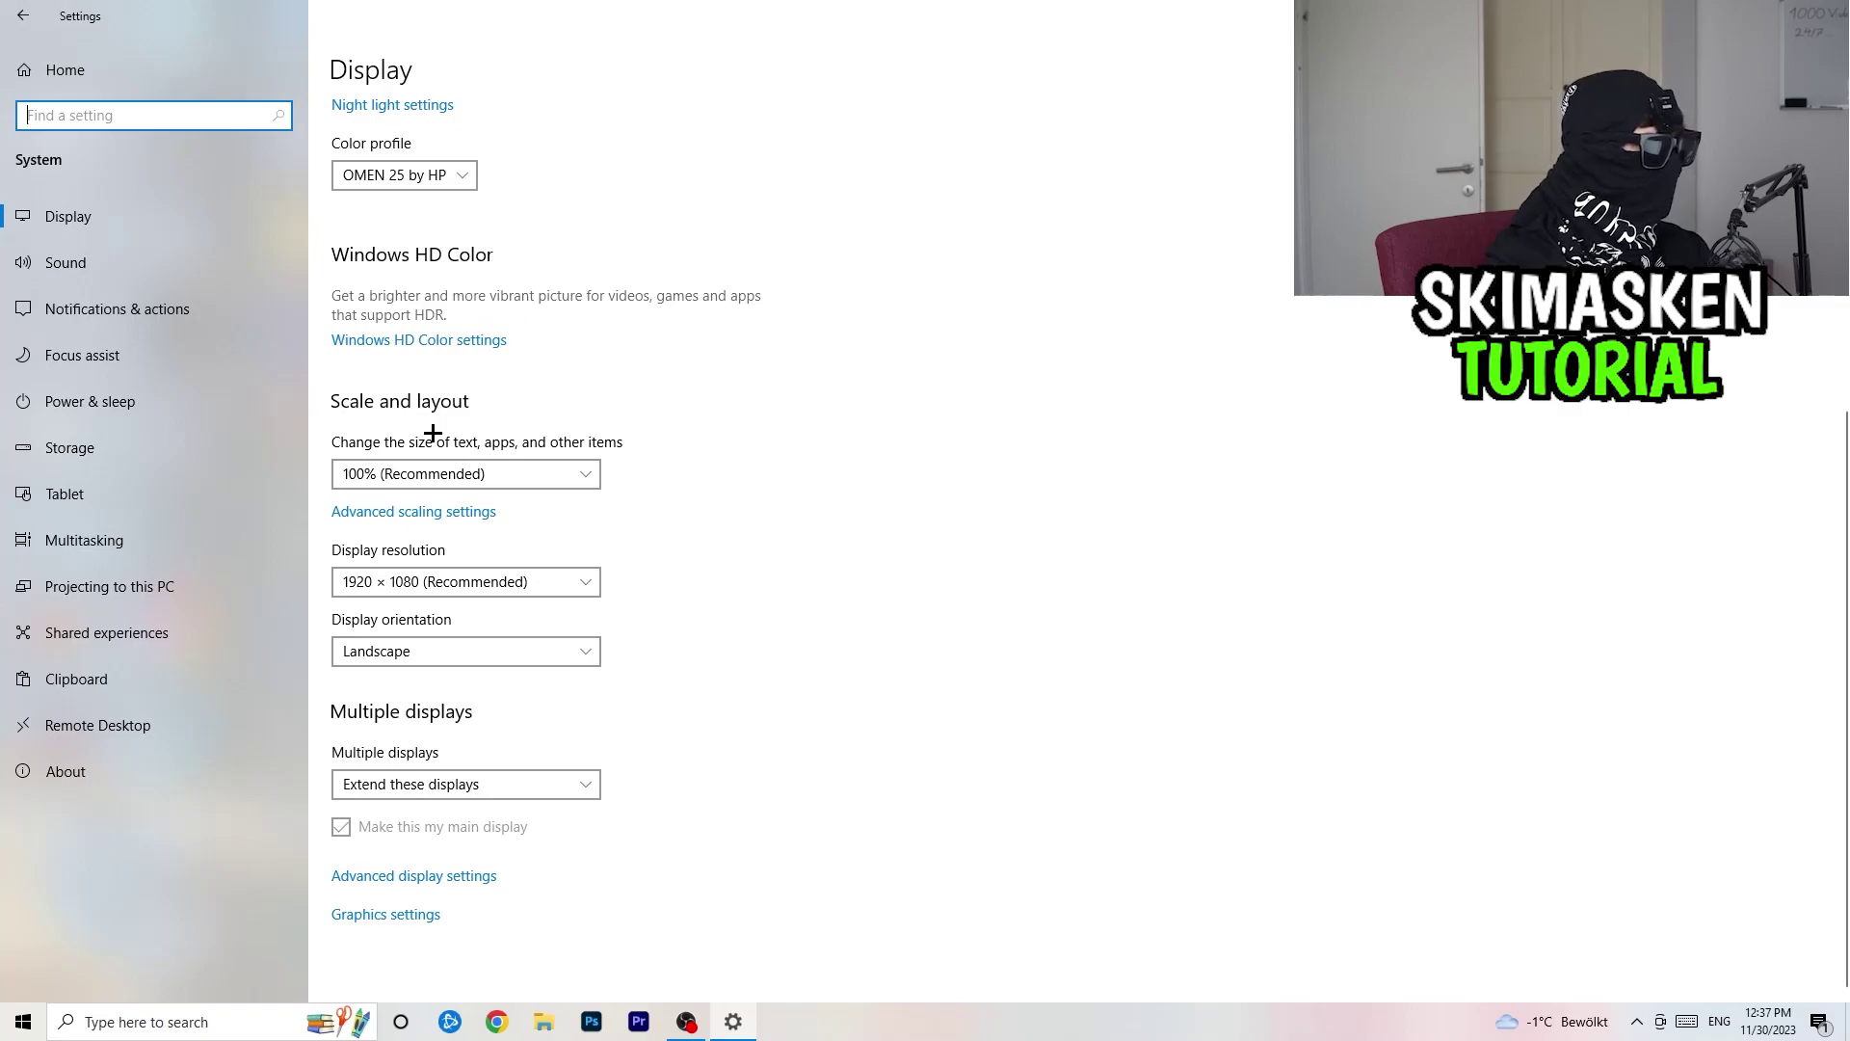
{"action": "left_click", "coordinate": [590, 474]}
{"action": "left_click", "coordinate": [994, 517]}
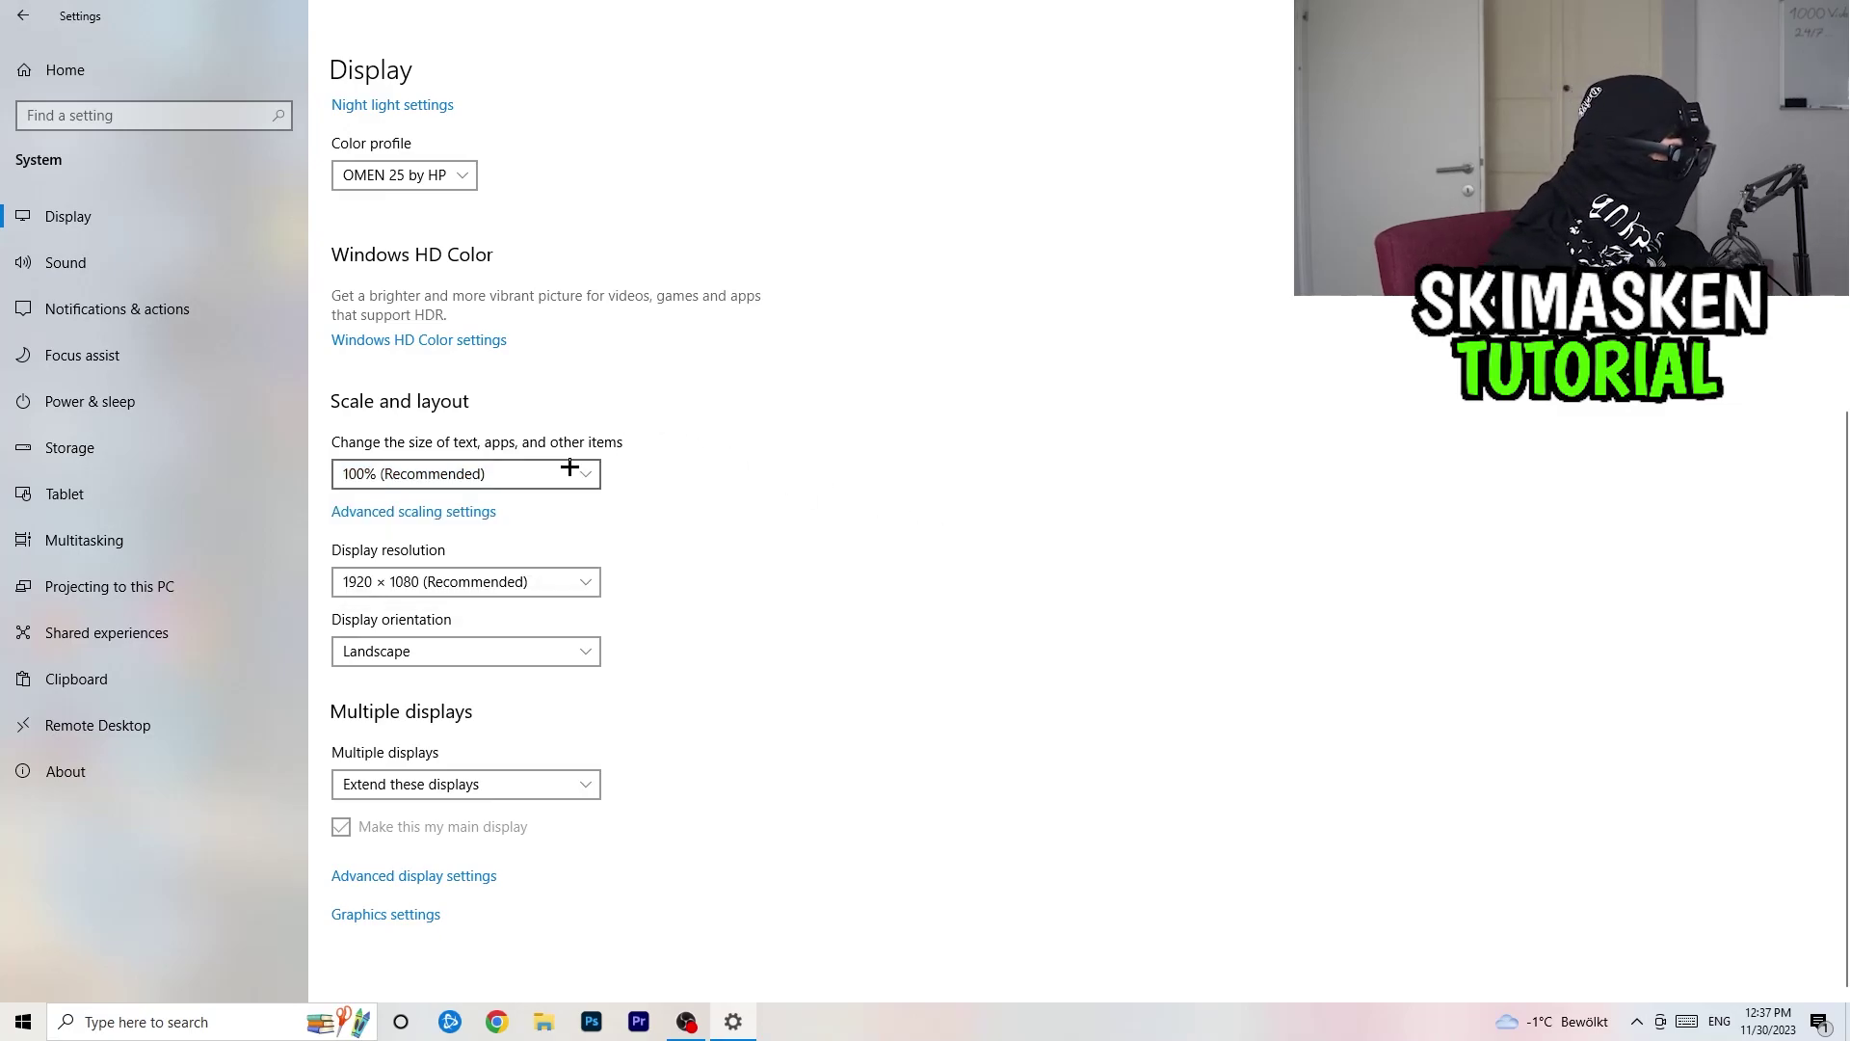
{"action": "left_click", "coordinate": [505, 582]}
{"action": "left_click", "coordinate": [798, 532]}
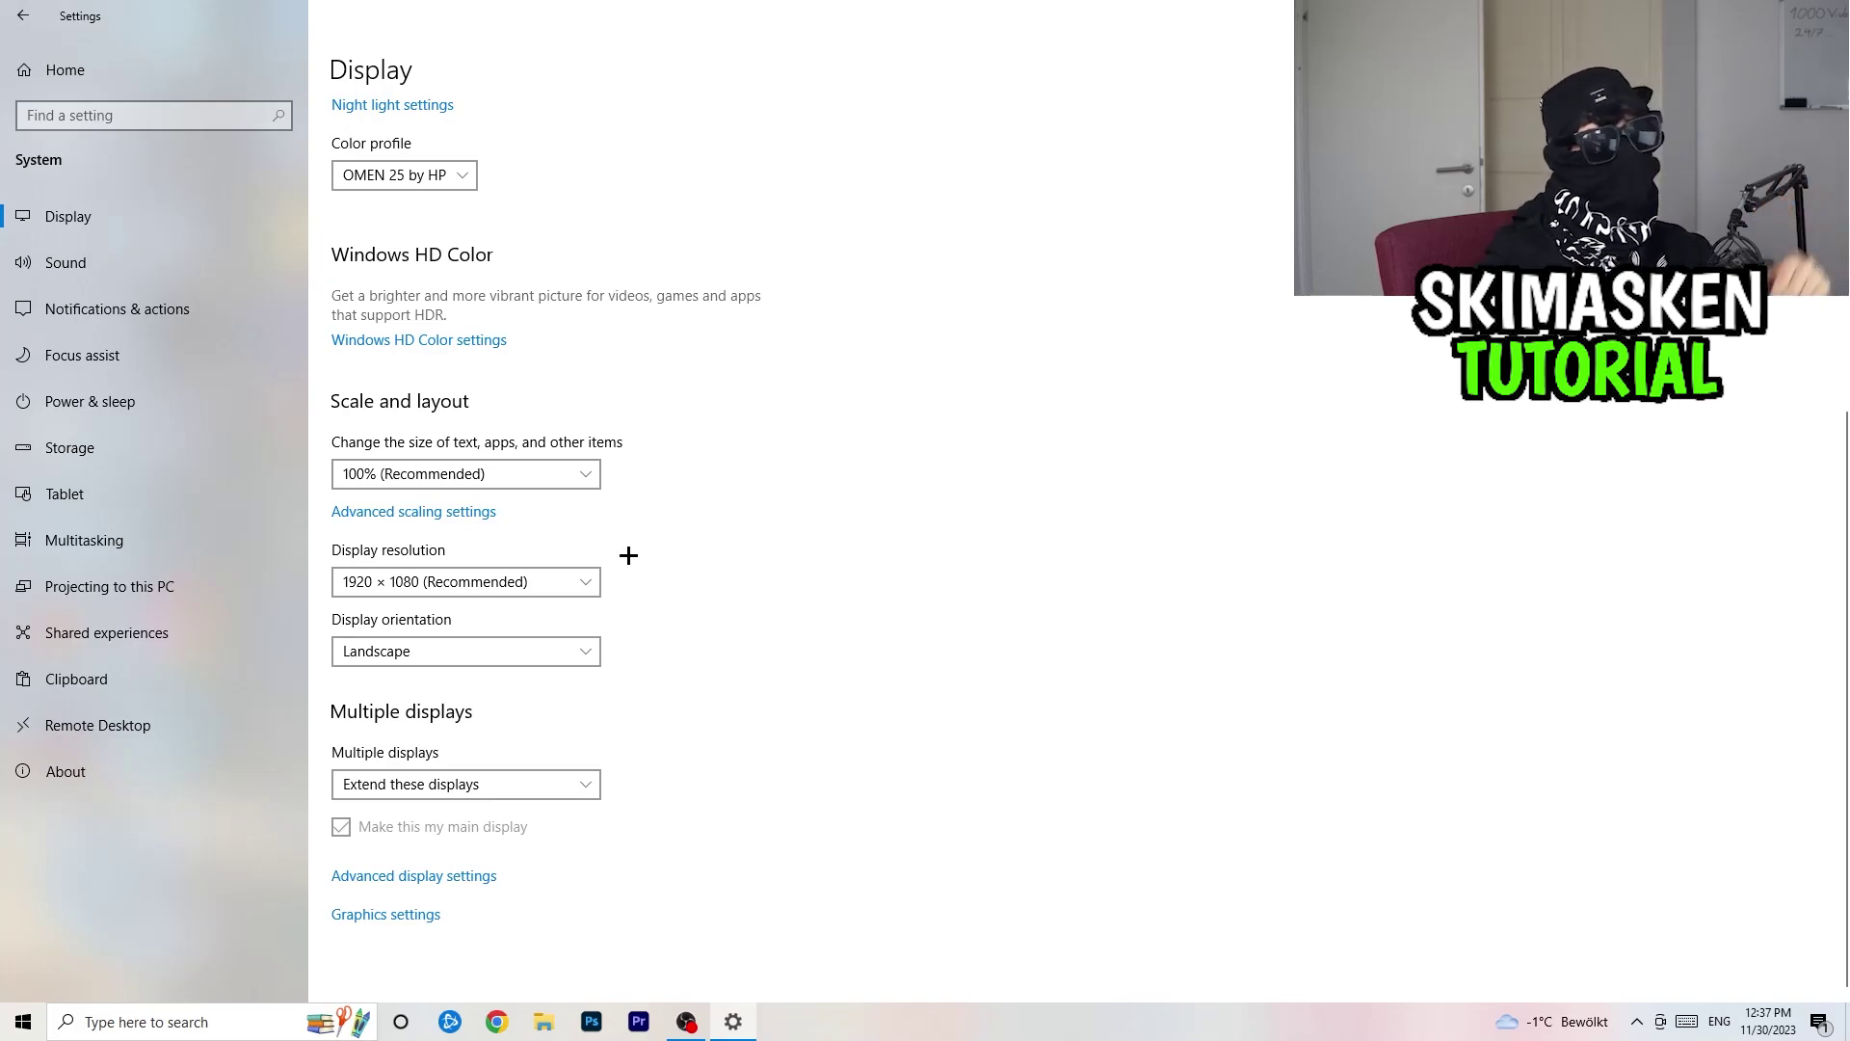
{"action": "left_click", "coordinate": [566, 589]}
{"action": "left_click", "coordinate": [566, 584]}
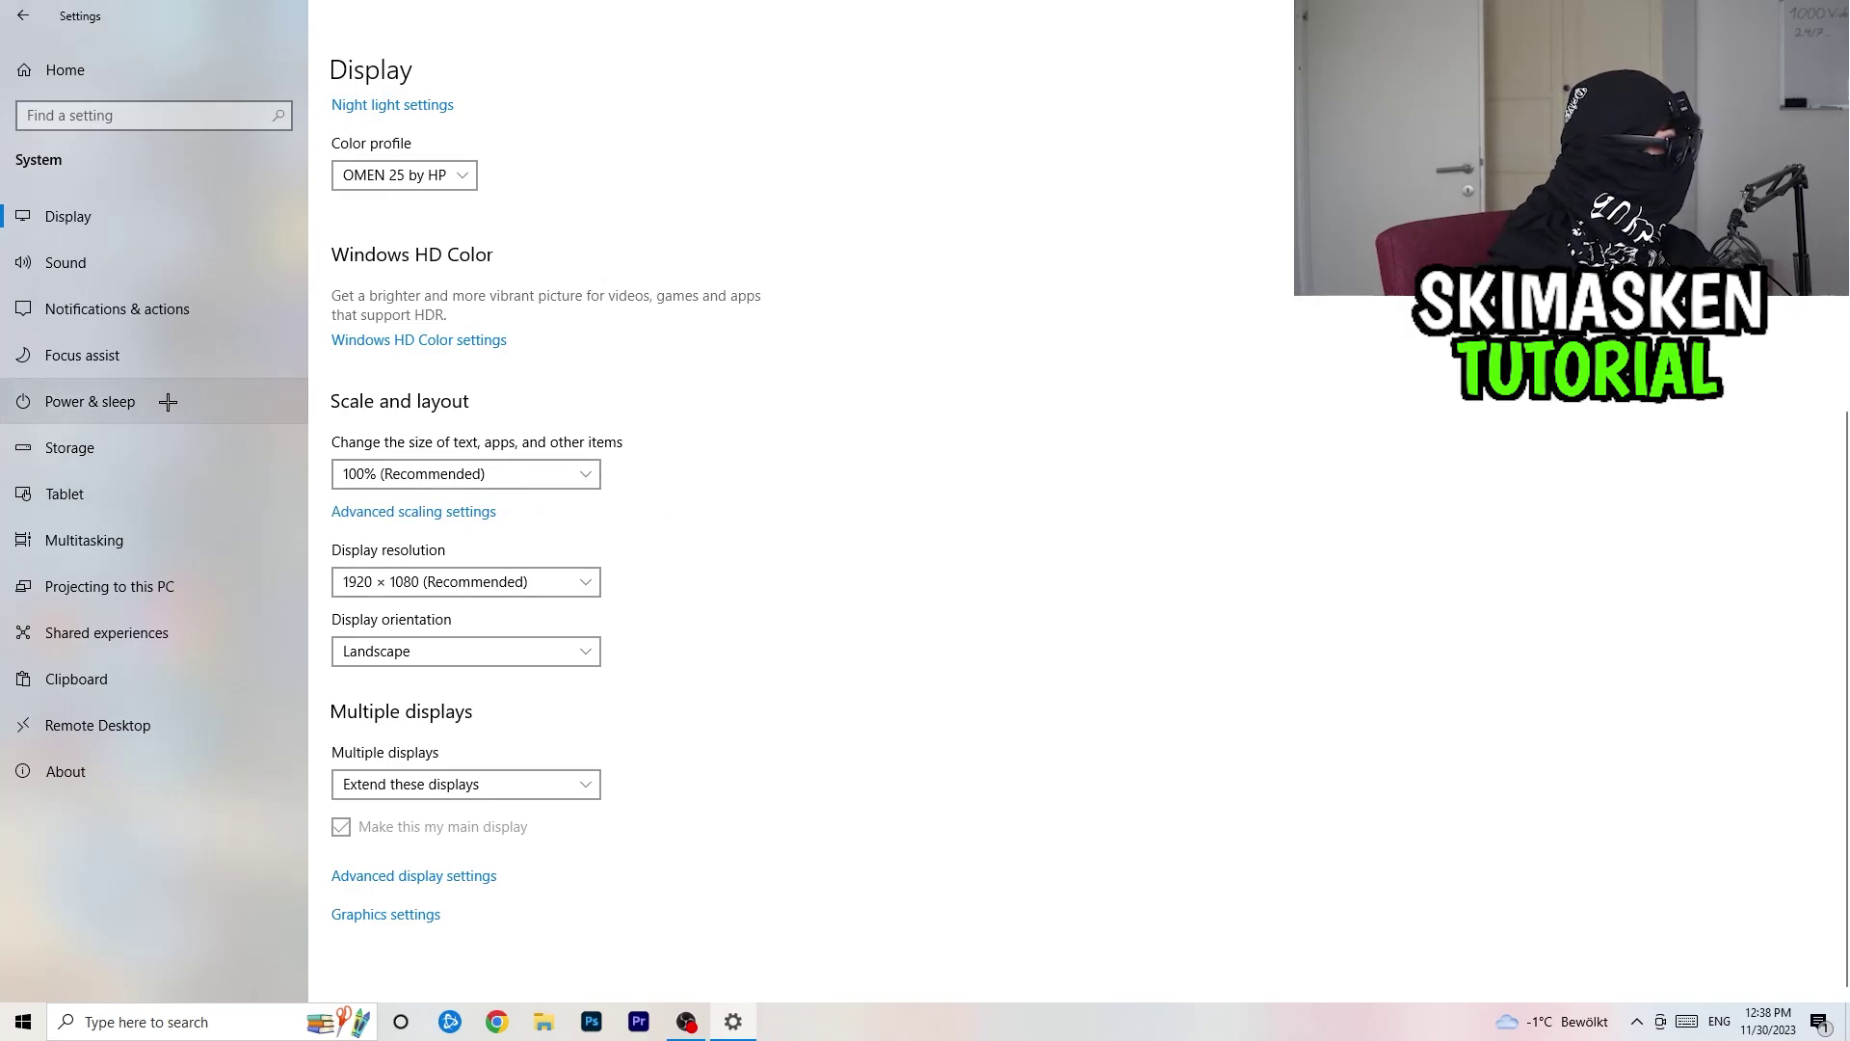
Open the Storage Sense configuration in the storage settings, view its run frequency options, and return to the storage overview
{"action": "left_click", "coordinate": [92, 445]}
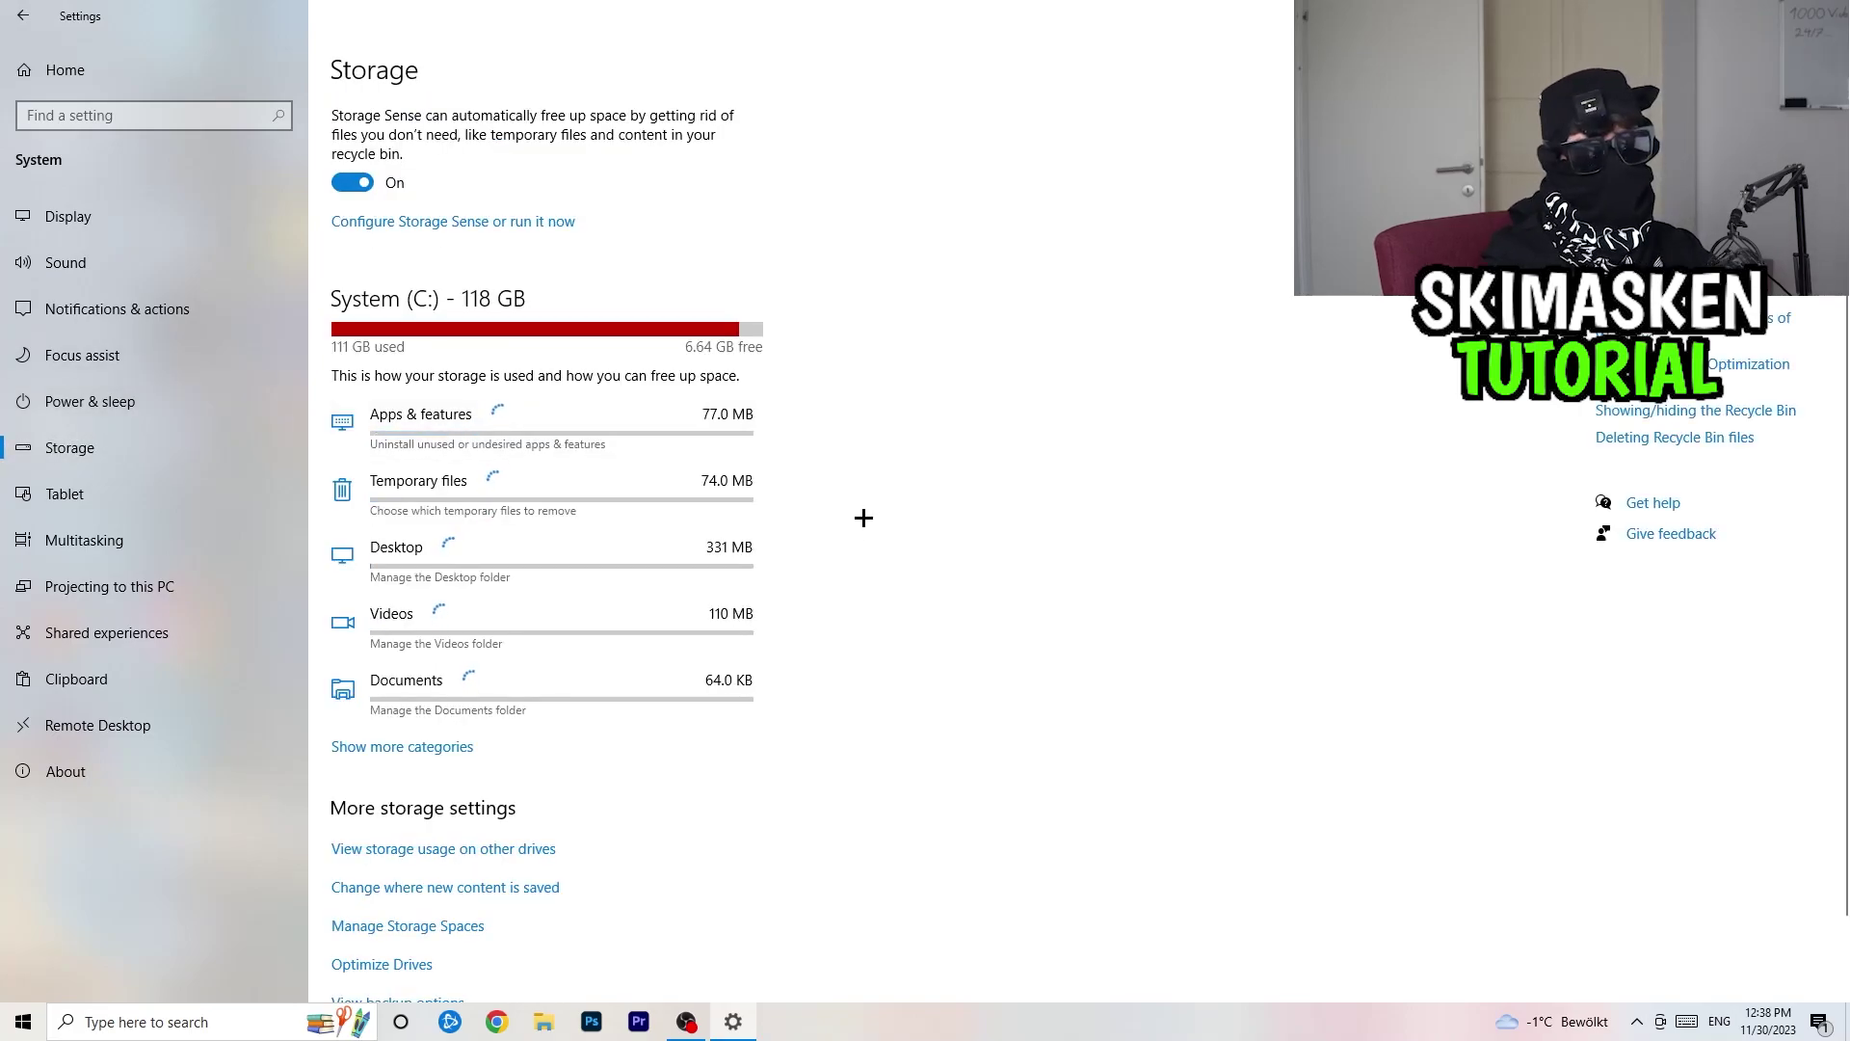
{"action": "left_click", "coordinate": [398, 229]}
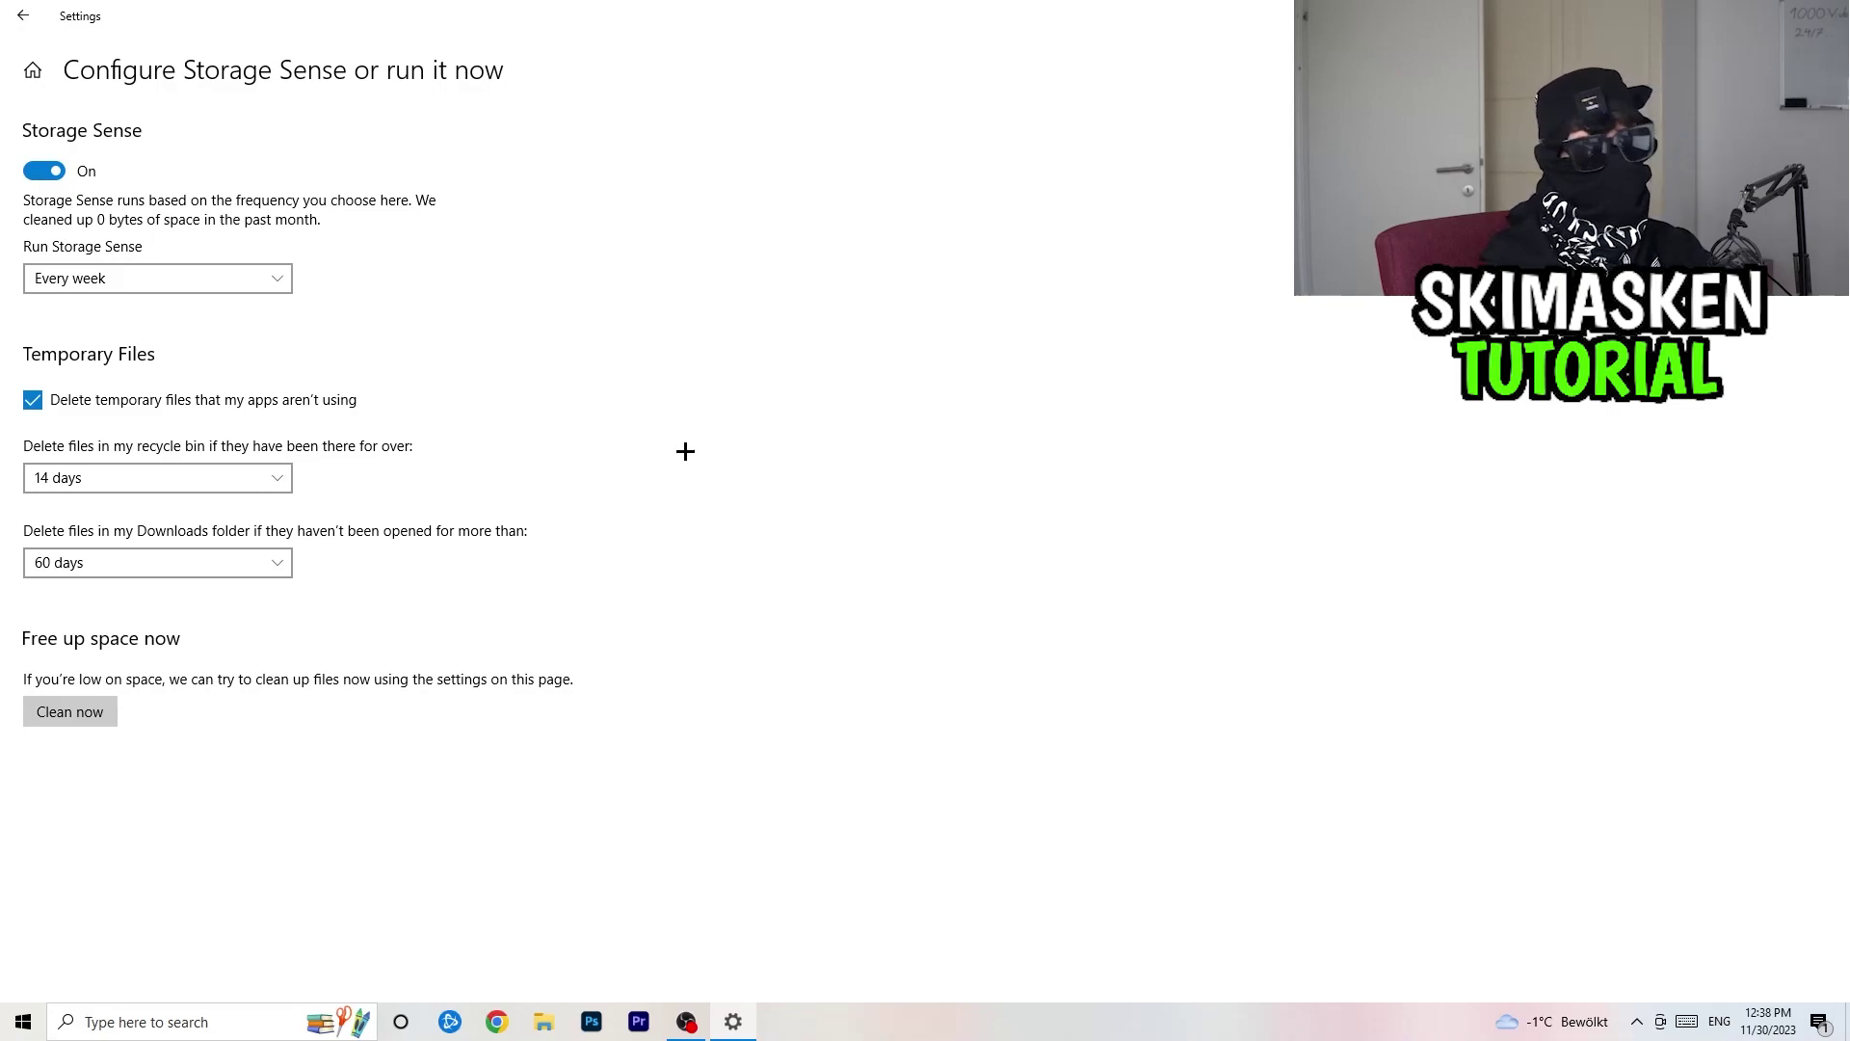
{"action": "left_click", "coordinate": [134, 273]}
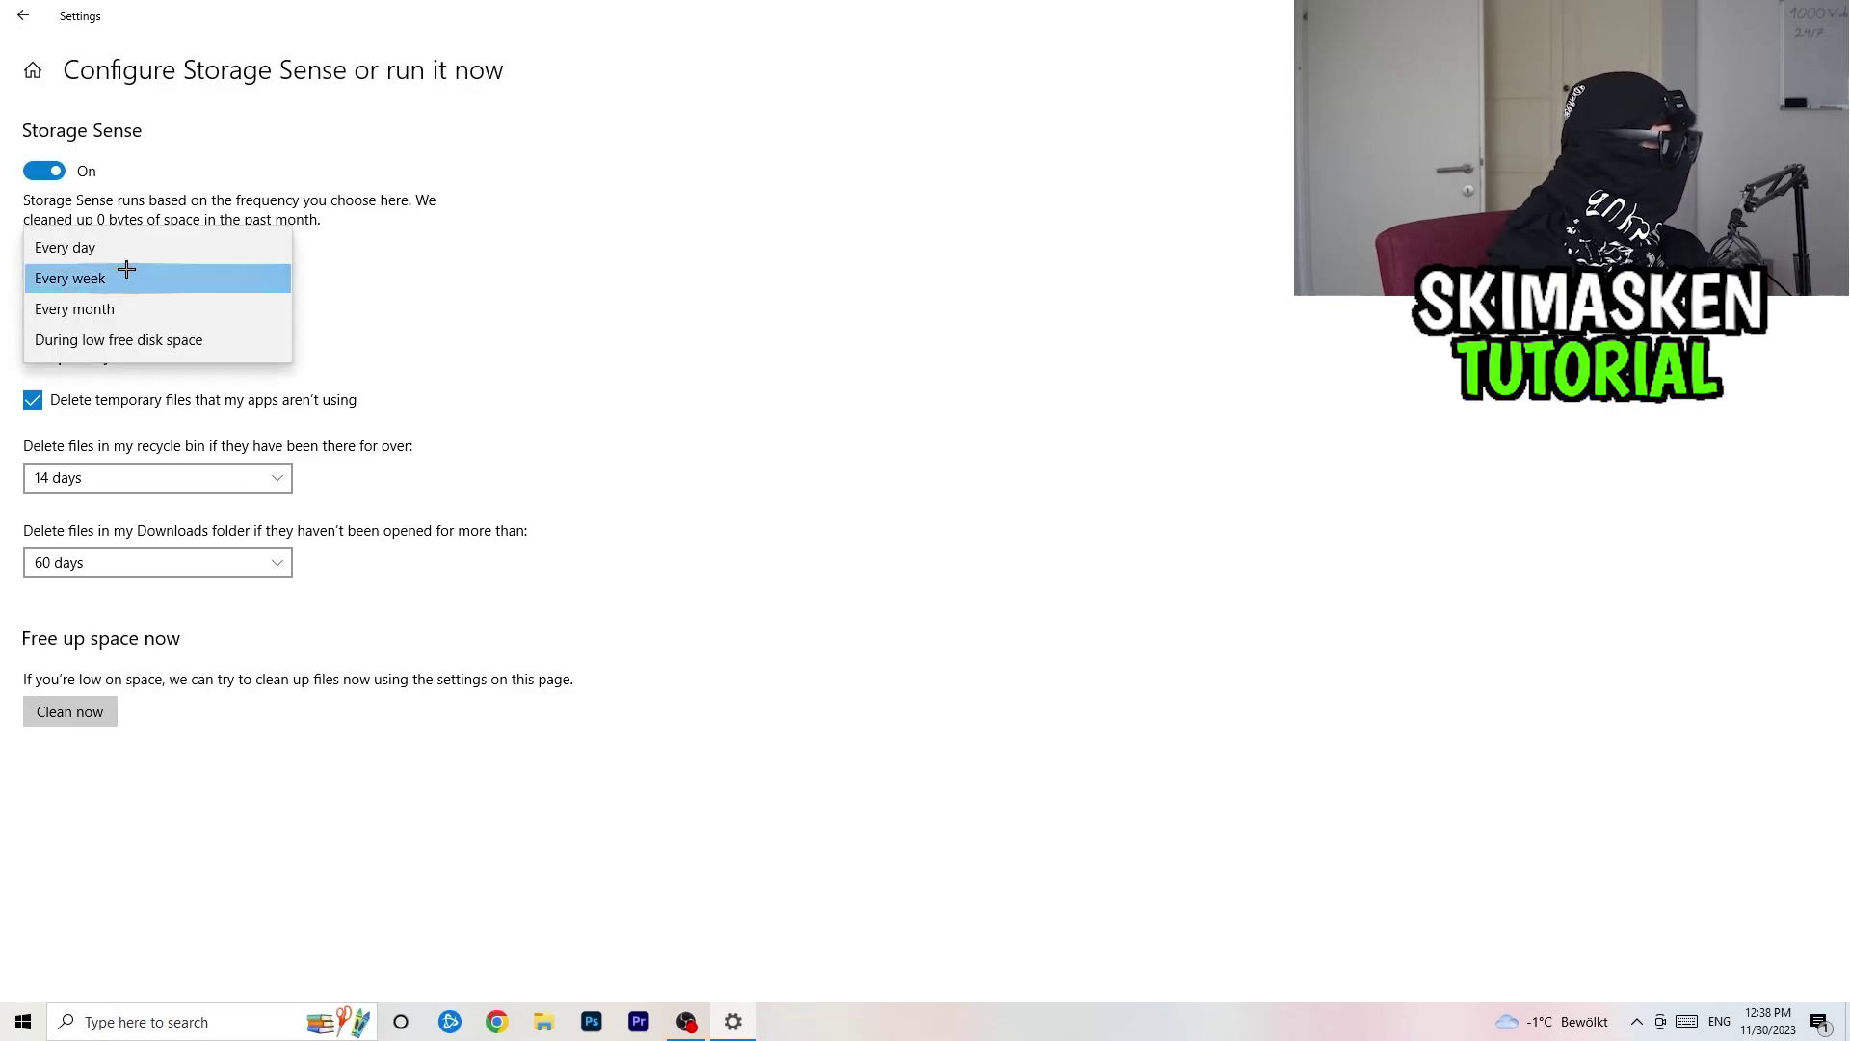
{"action": "left_click", "coordinate": [561, 231]}
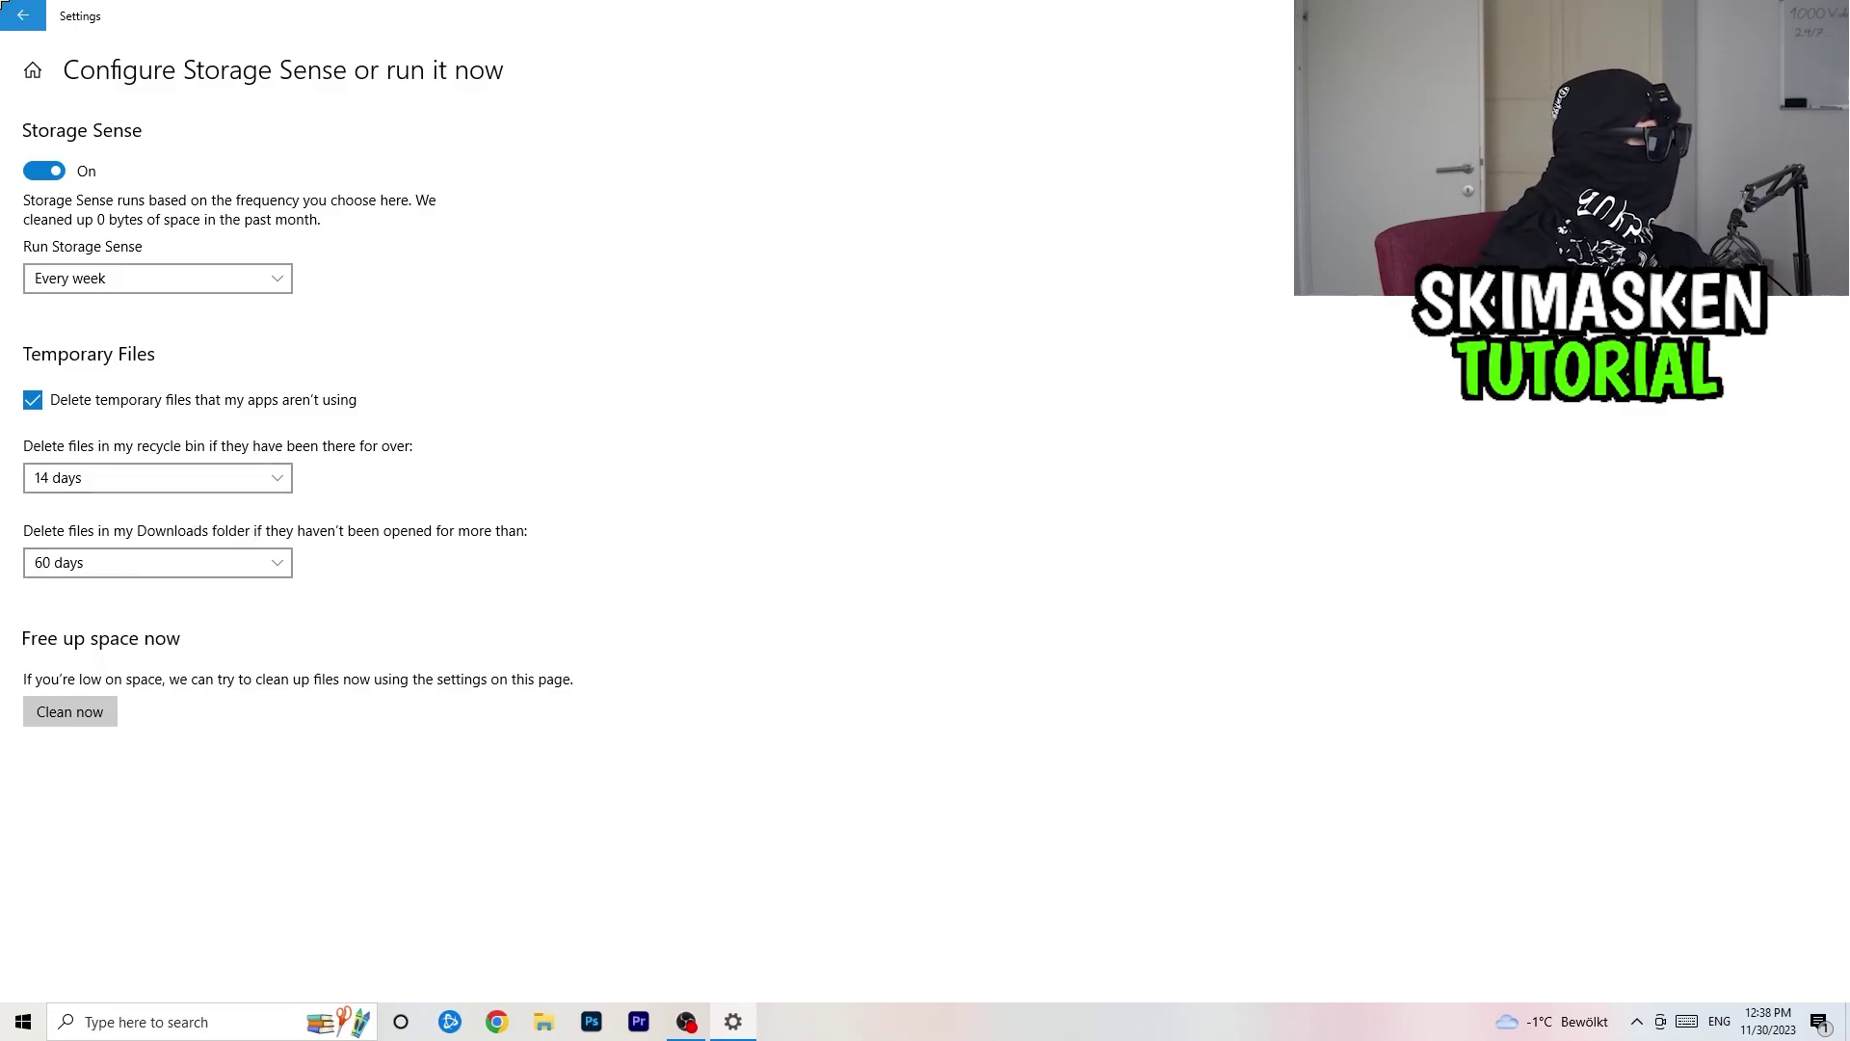
{"action": "left_click", "coordinate": [23, 15]}
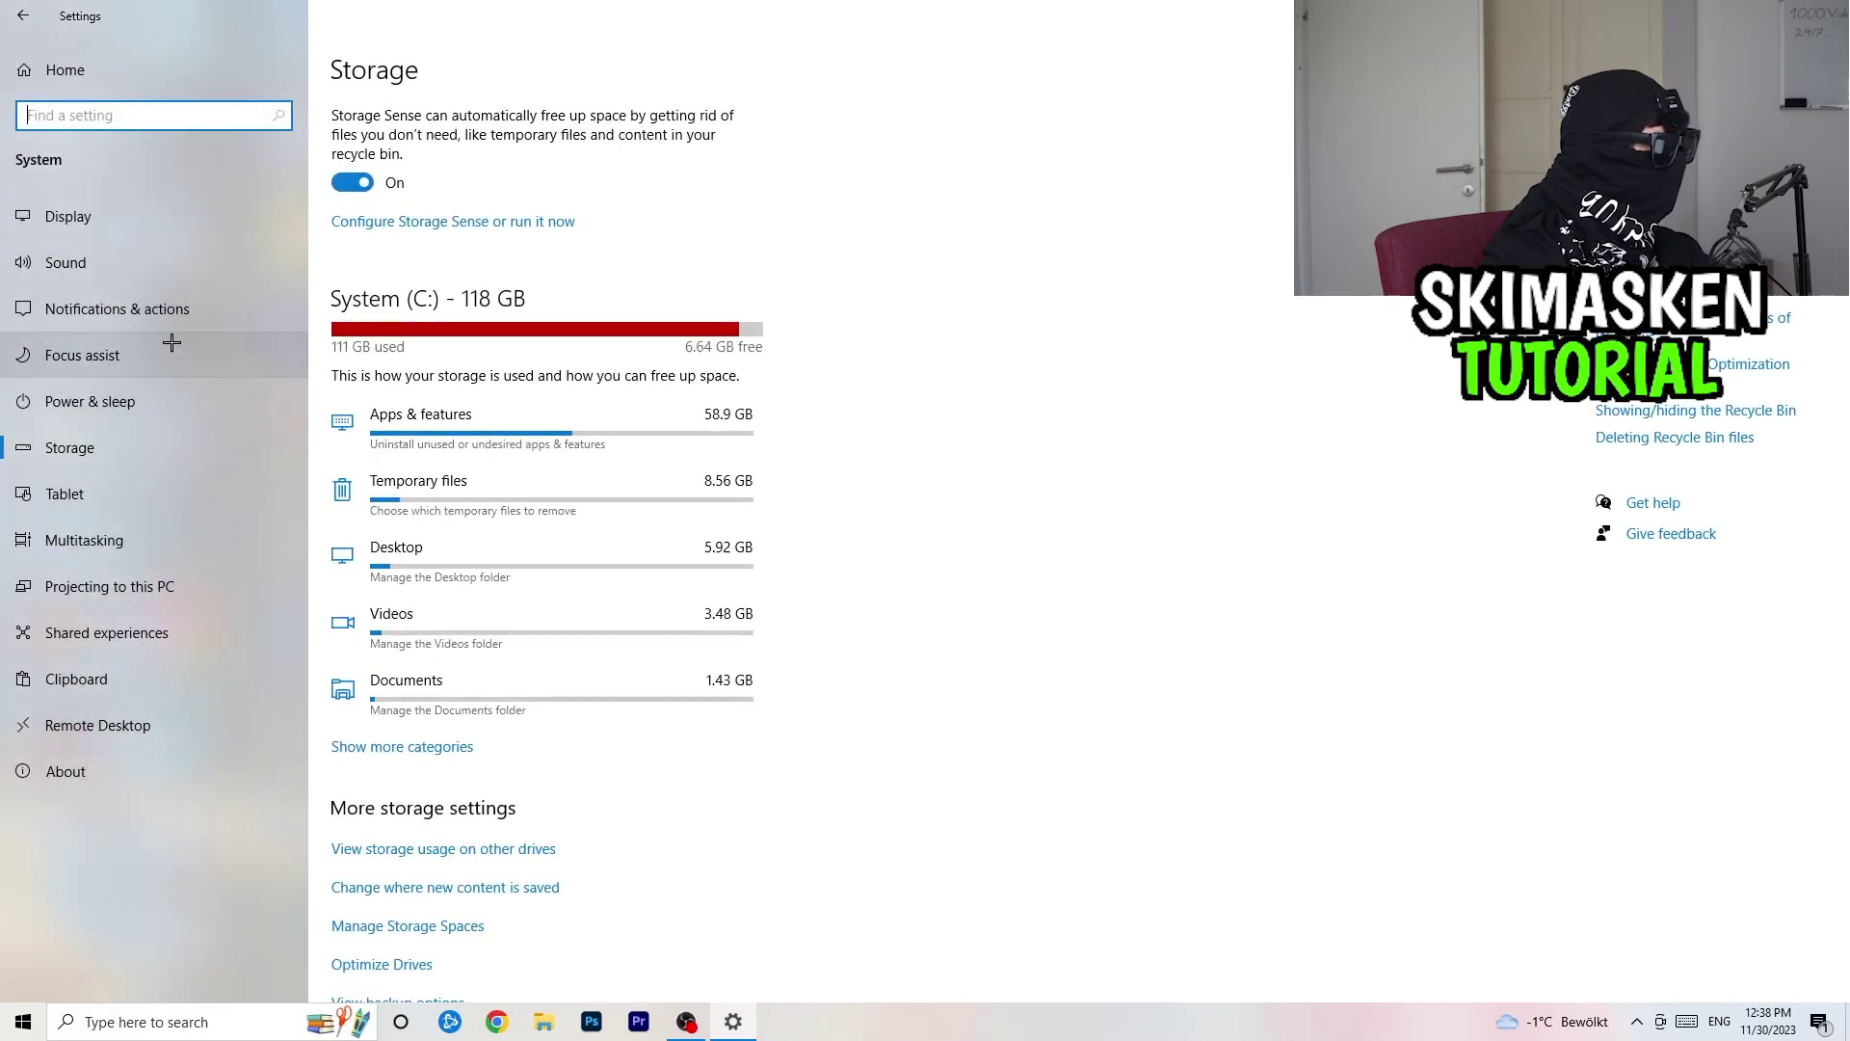
Check the Windows Update status in the Update & Security settings, and close Settings
{"action": "left_click", "coordinate": [8, 12]}
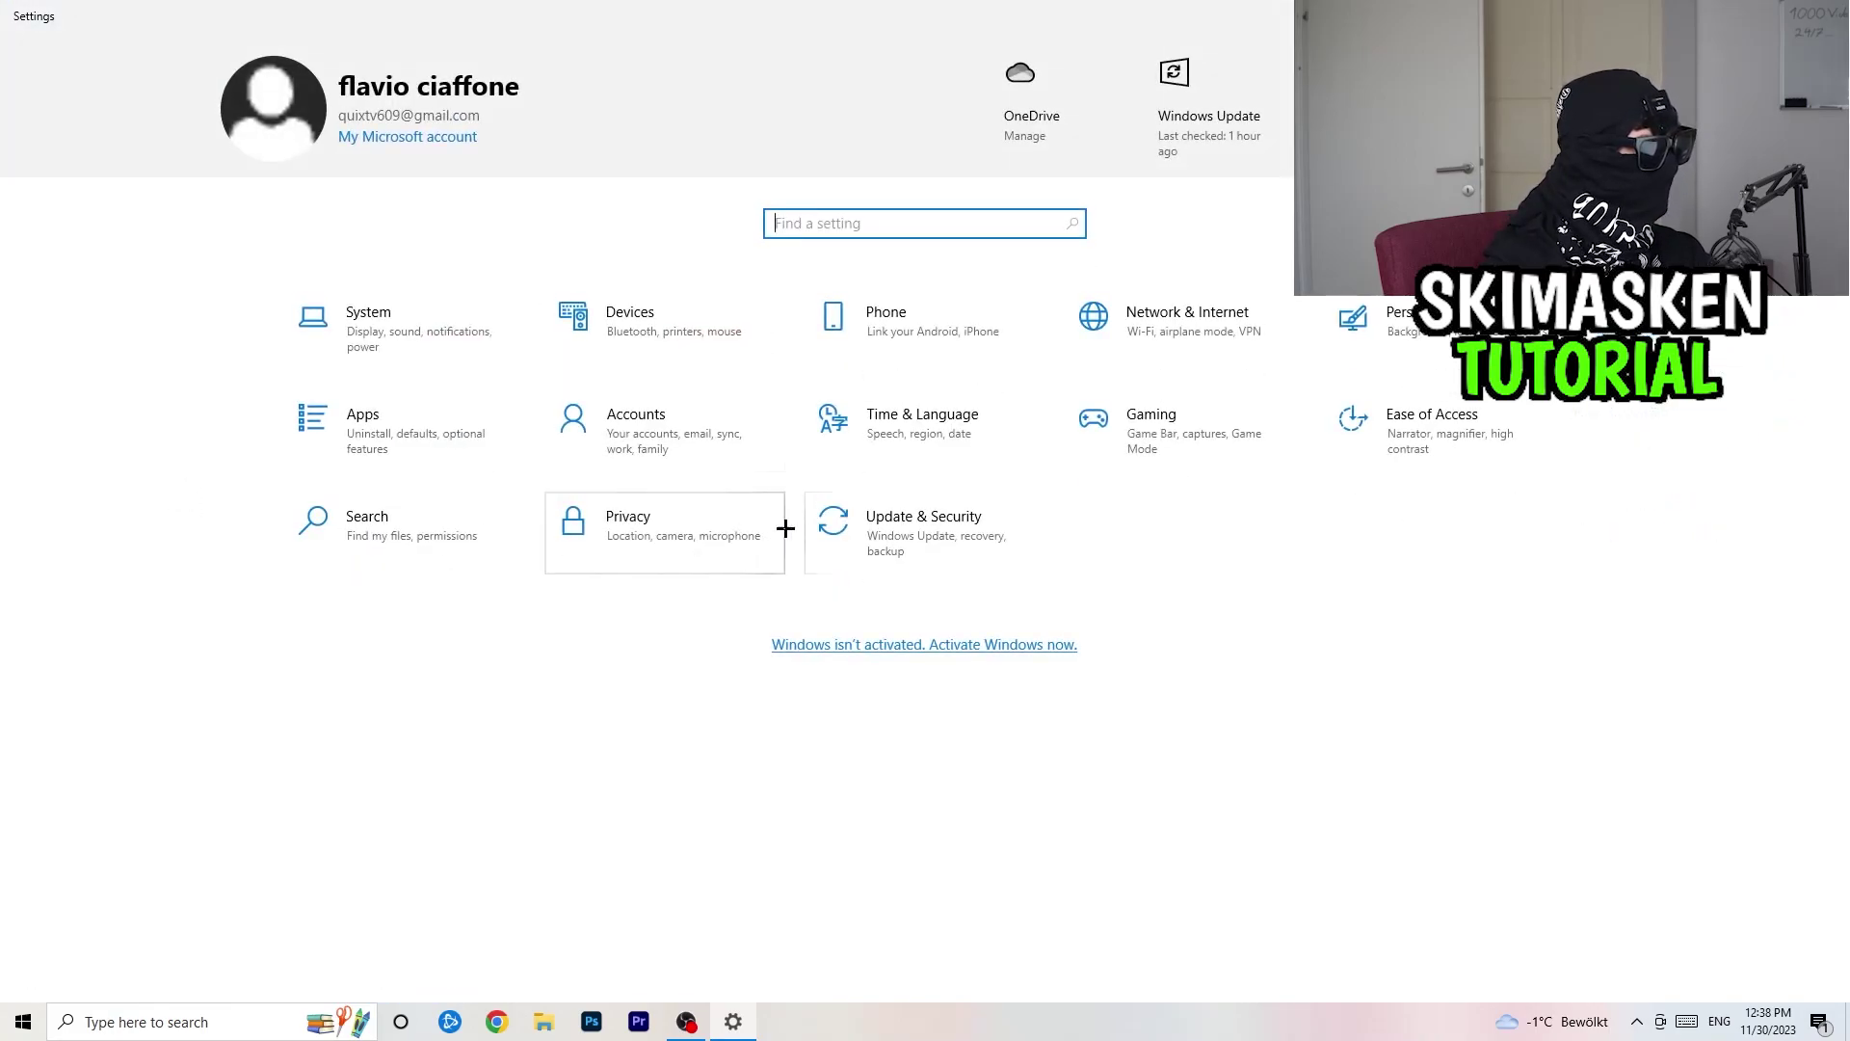
{"action": "left_click", "coordinate": [846, 520]}
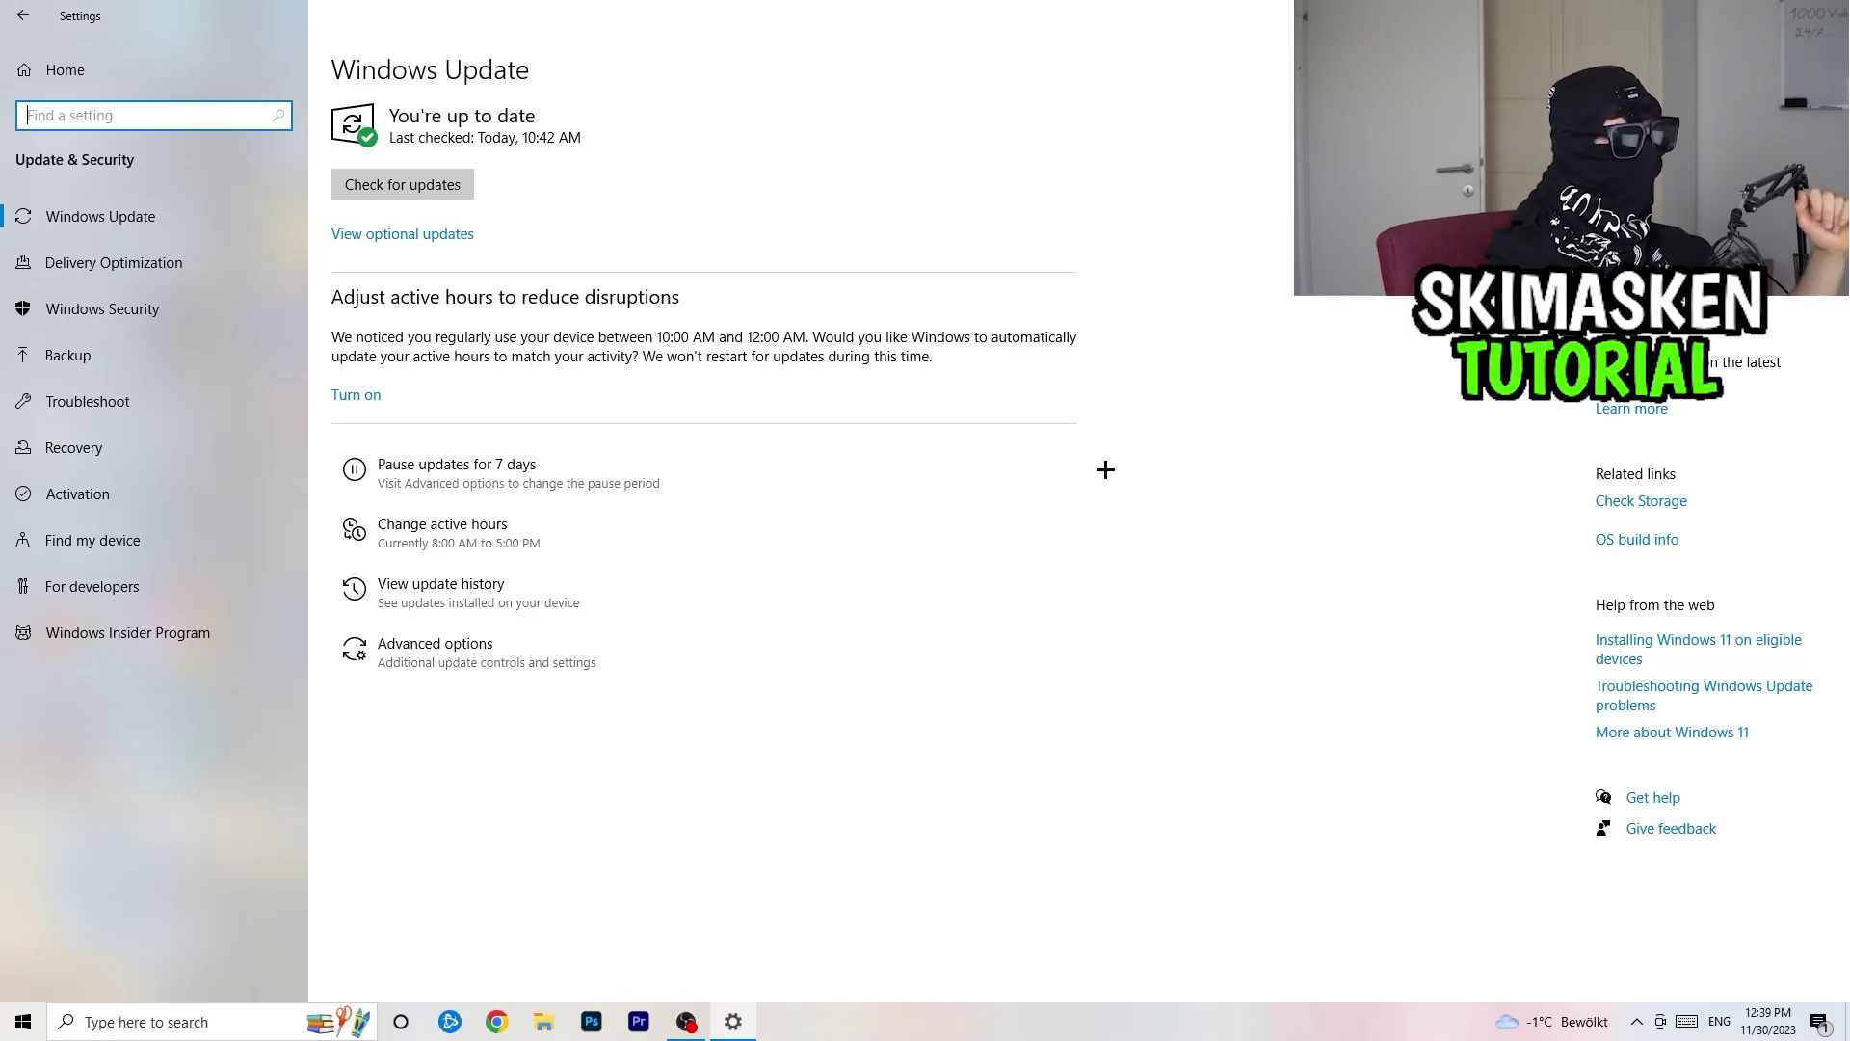
{"action": "left_click", "coordinate": [1827, 14]}
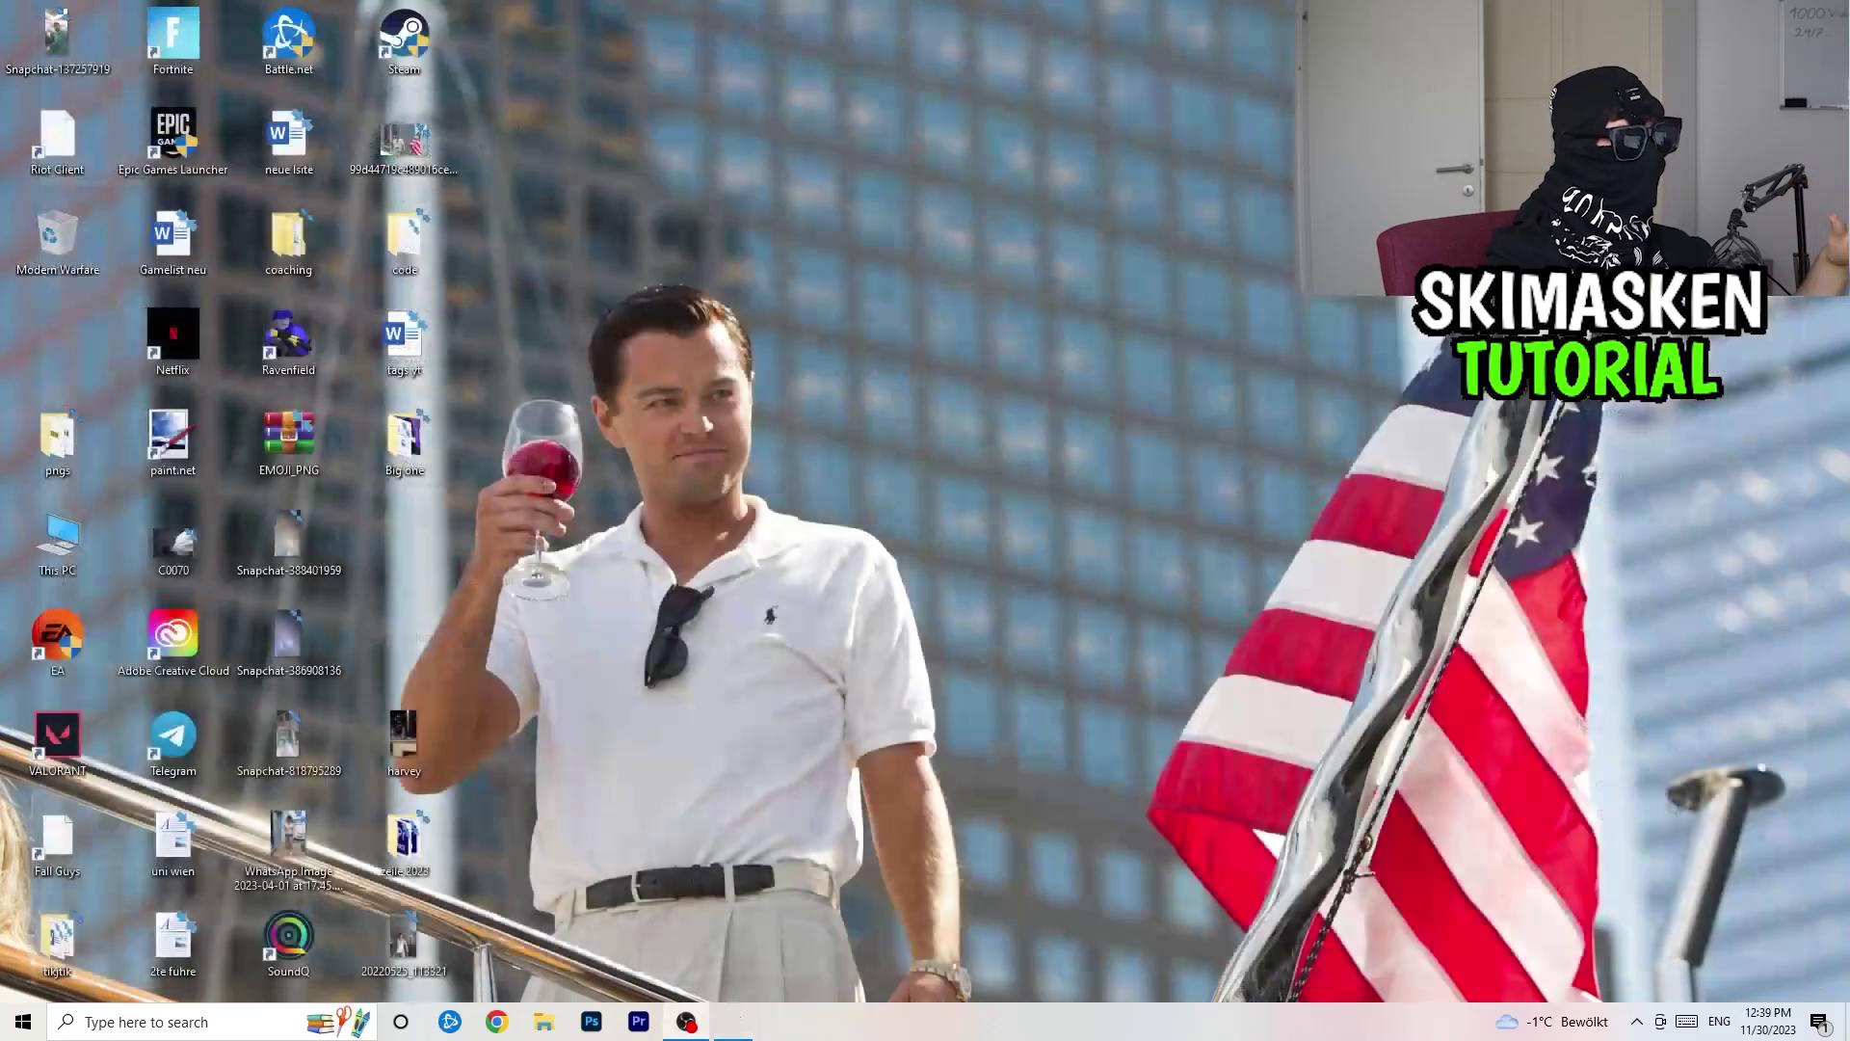